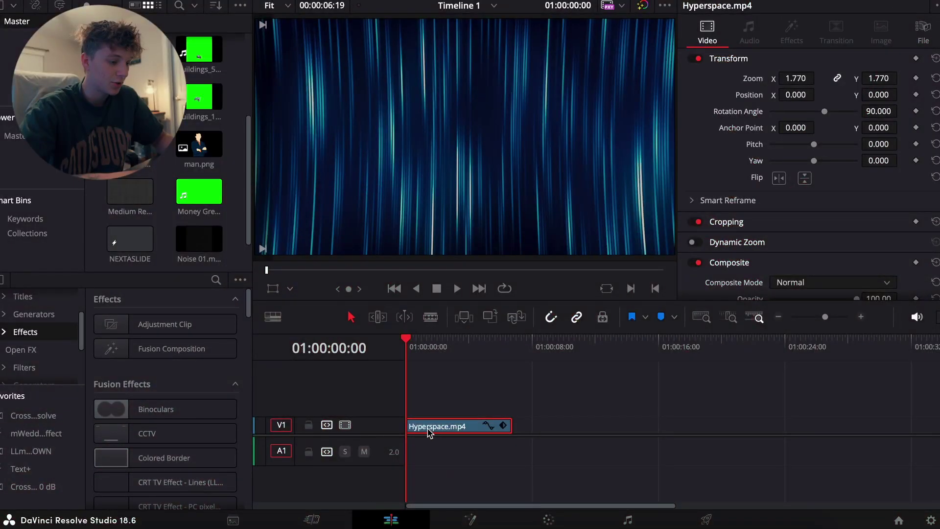
Move the Hyperspace.mp4 clip up to track V2 and preview its start
left_click_drag(430, 422, 430, 404)
key("space")
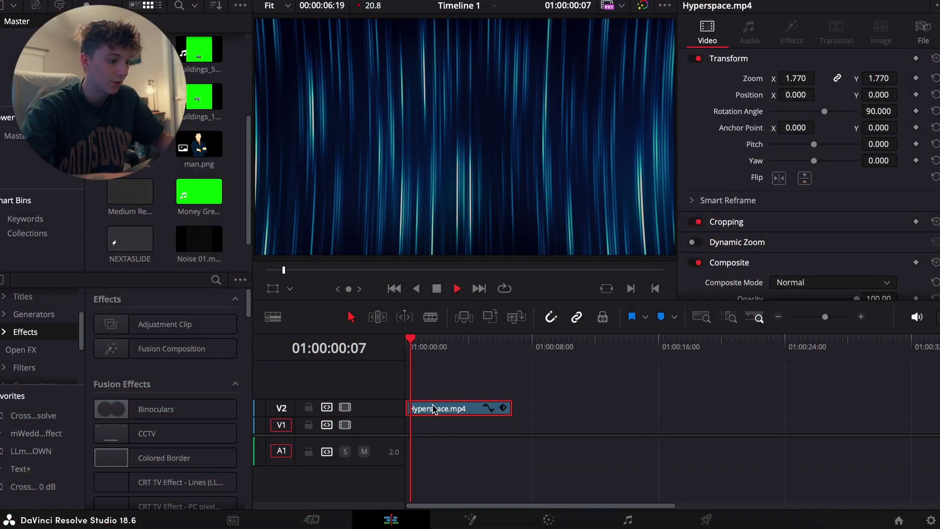
key("space")
Place Noise 01.mp4 on track V3 above the Hyperspace clip, with zoom 1.780 and composite mode Screen
left_click_drag(202, 244, 443, 389)
left_click_drag(787, 83, 787, 84)
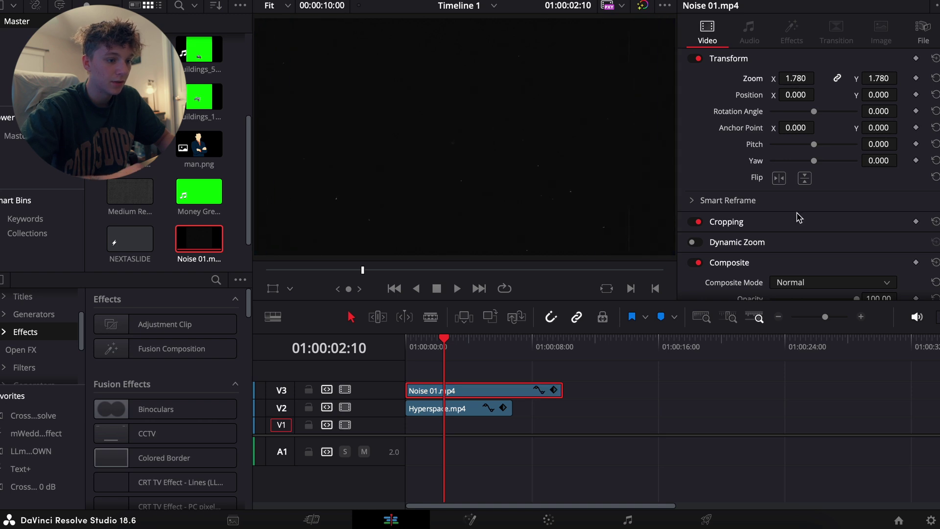
scroll(799, 218, "down", 5)
left_click(798, 168)
scroll(795, 185, "down", 8)
left_click(794, 186)
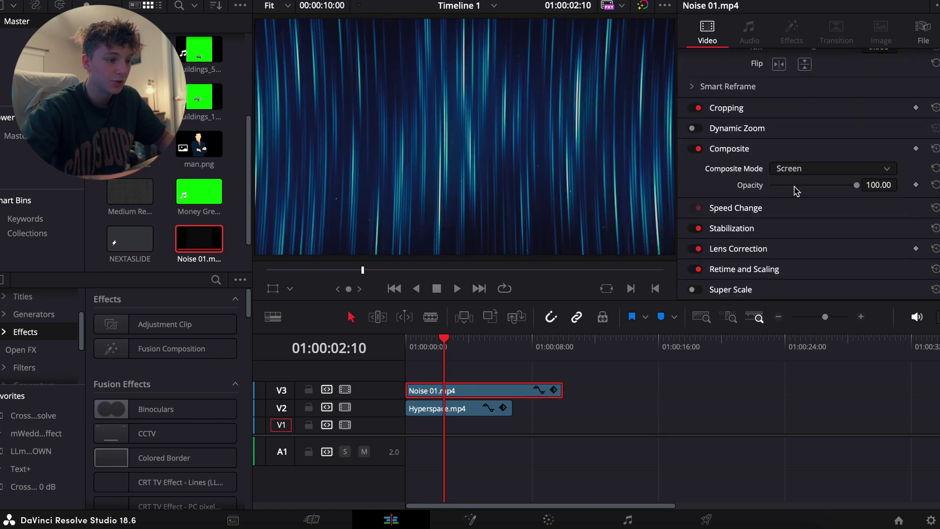
Place Medium Res Clean 12fps.mov at the start of V1 and trim the Noise and Hyperspace clips to end at 01:00:05:00
left_click_drag(129, 191, 618, 442)
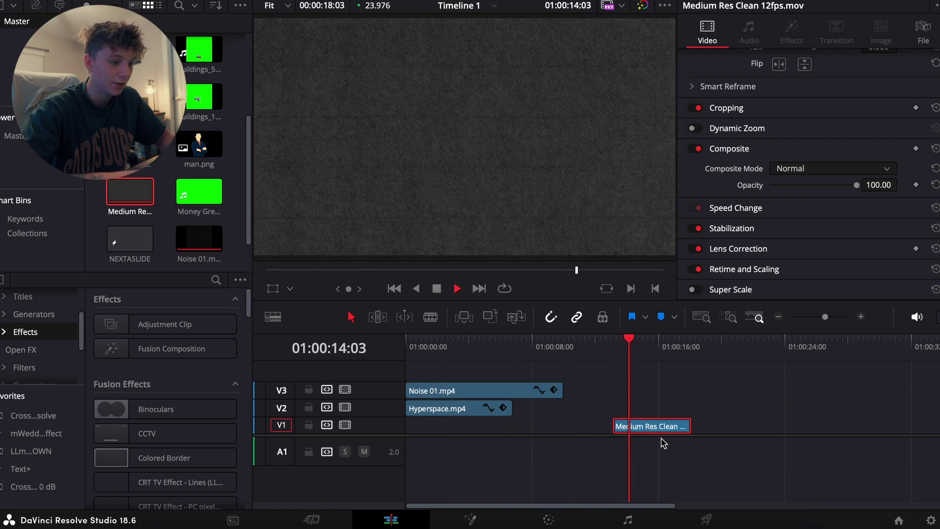
left_click_drag(659, 430, 384, 430)
left_click(449, 355)
left_click_drag(449, 355, 491, 368)
left_click(492, 368)
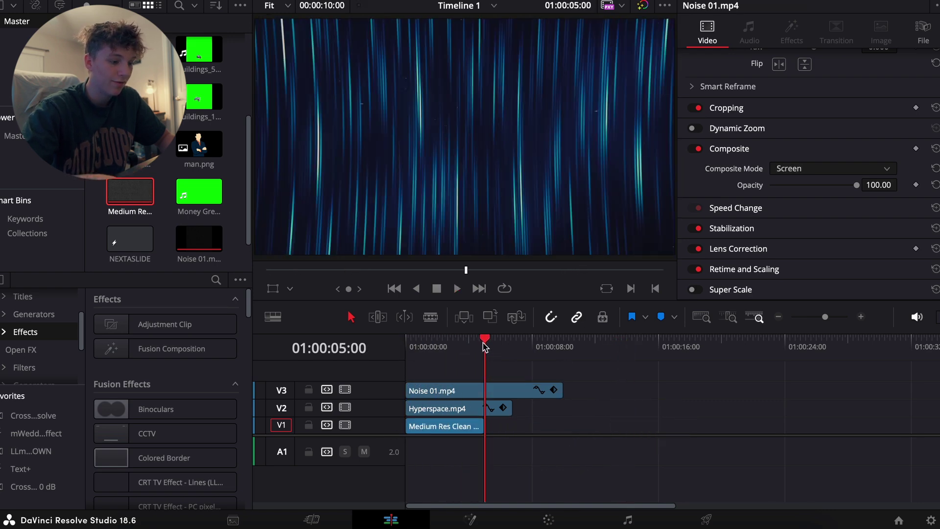
key("ctrl+b")
left_click_drag(527, 419, 502, 395)
key("BackSpace")
Set the composite mode of the Medium Res Clean clip on V1 to Screen
left_click_drag(477, 341, 443, 343)
left_click(447, 426)
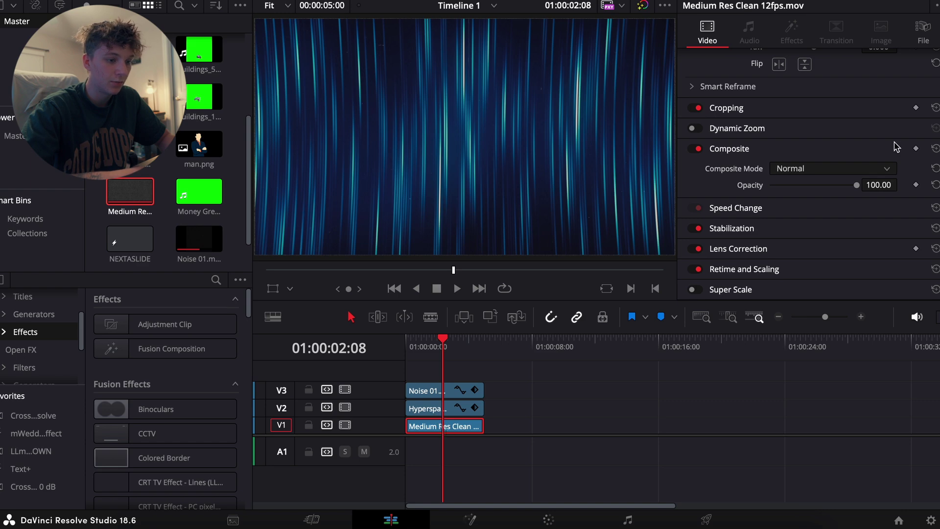
left_click(811, 168)
scroll(797, 250, "down", 5)
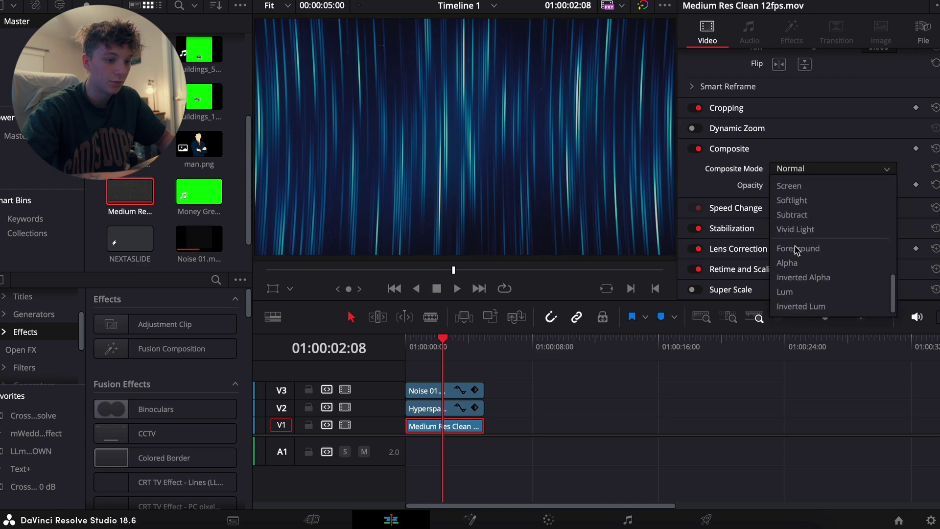
left_click(789, 188)
Lower the Hyperspace clip's opacity to about 24 and reduce the opacity of the Medium Res Clean clip
left_click(451, 408)
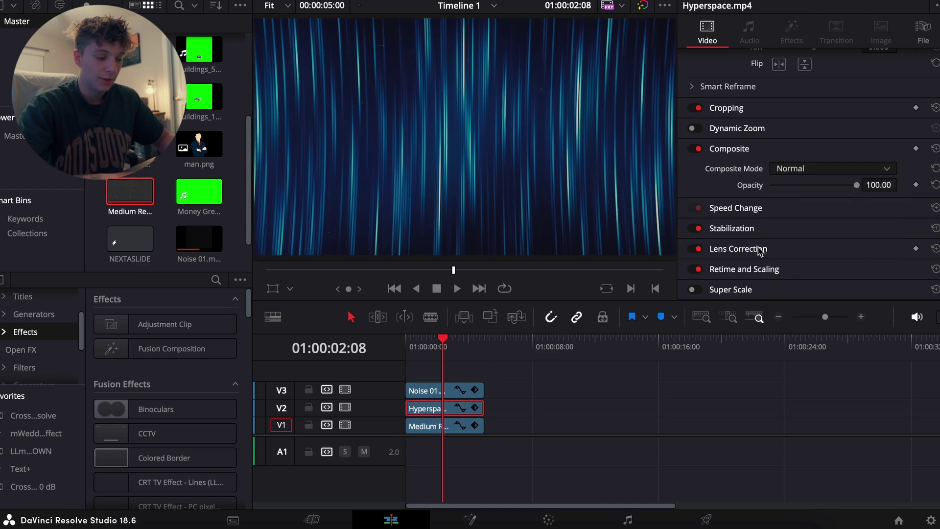
left_click_drag(858, 187, 792, 191)
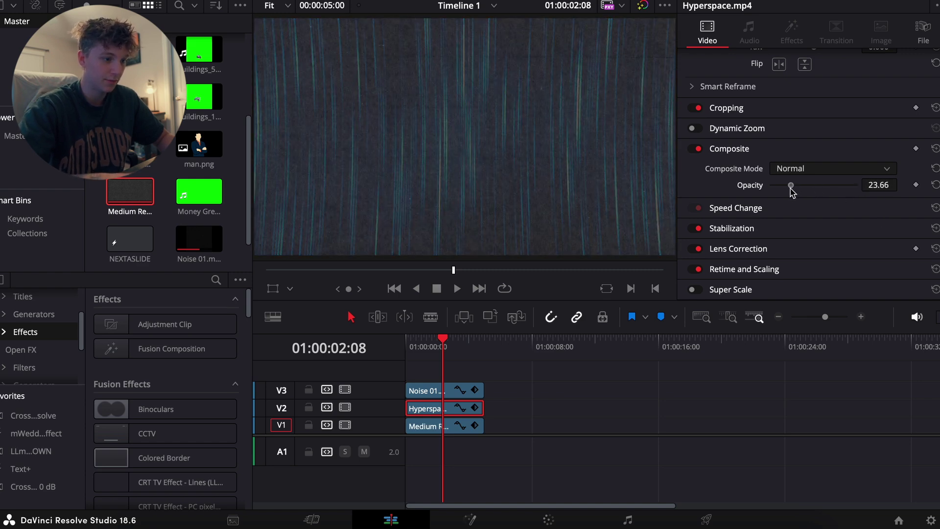
left_click(430, 429)
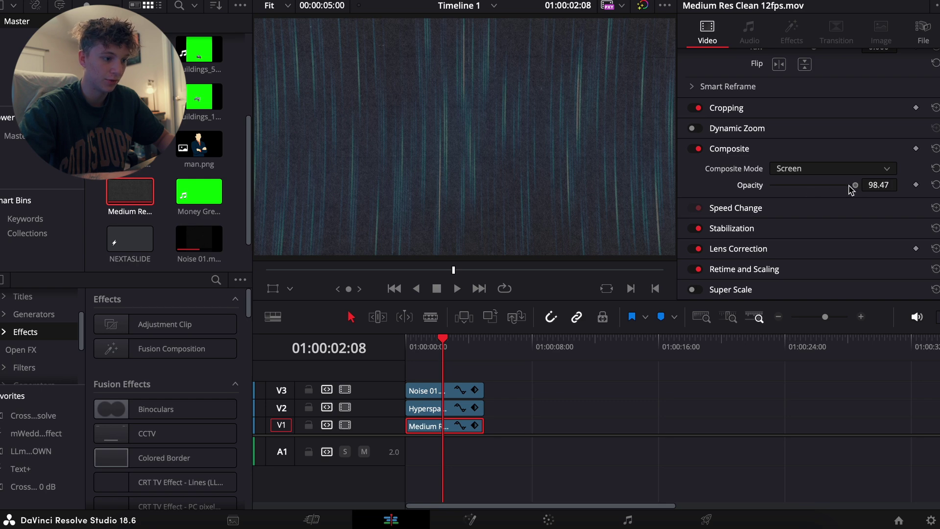
left_click_drag(852, 190, 813, 190)
Combine the Noise, Hyperspace and Medium Res clips into a compound clip named BG
left_click(527, 414)
left_click_drag(497, 367, 440, 424)
right_click(440, 422)
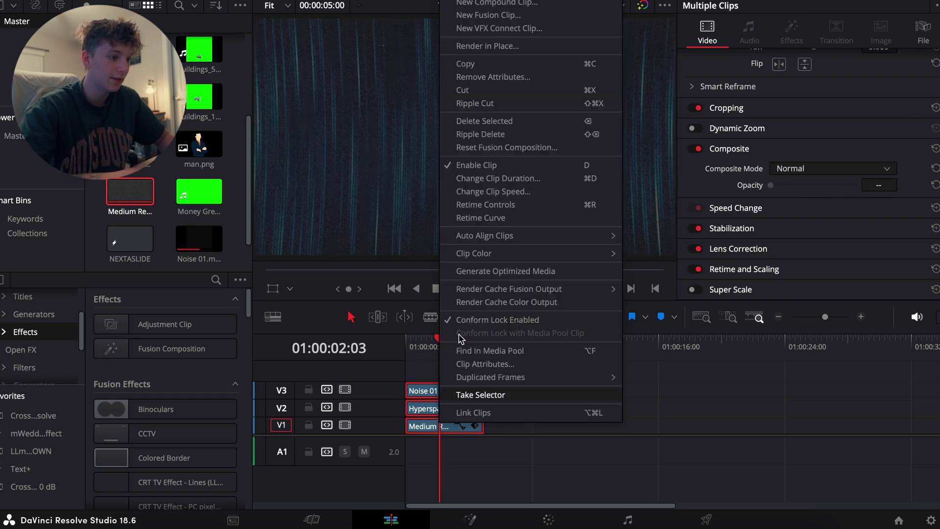
left_click(497, 3)
type("BG")
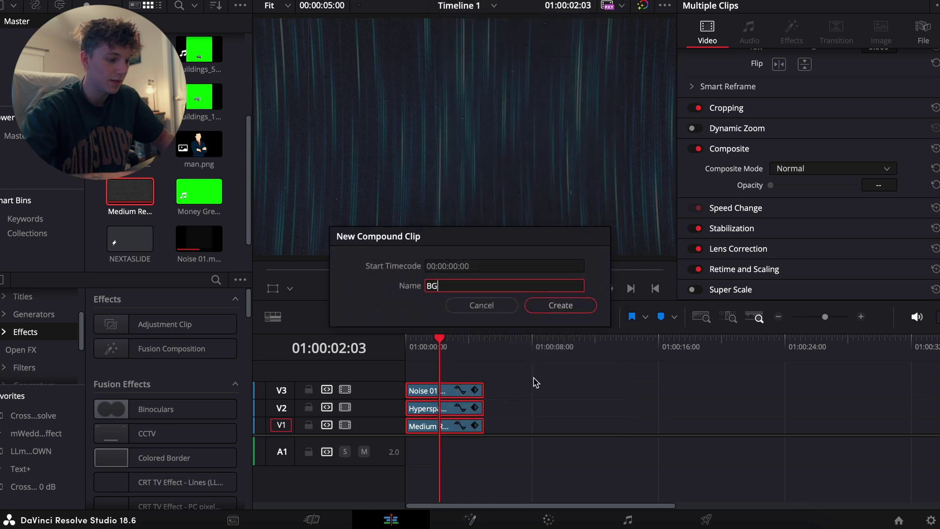
left_click(560, 305)
Play the BG compound clip from the start of the timeline to check the background
key("Home")
key("space")
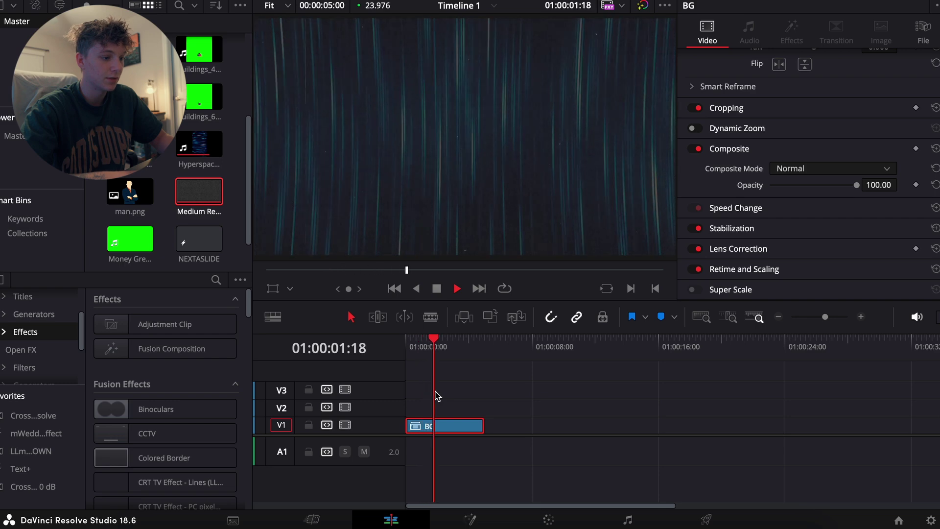
left_click(437, 396)
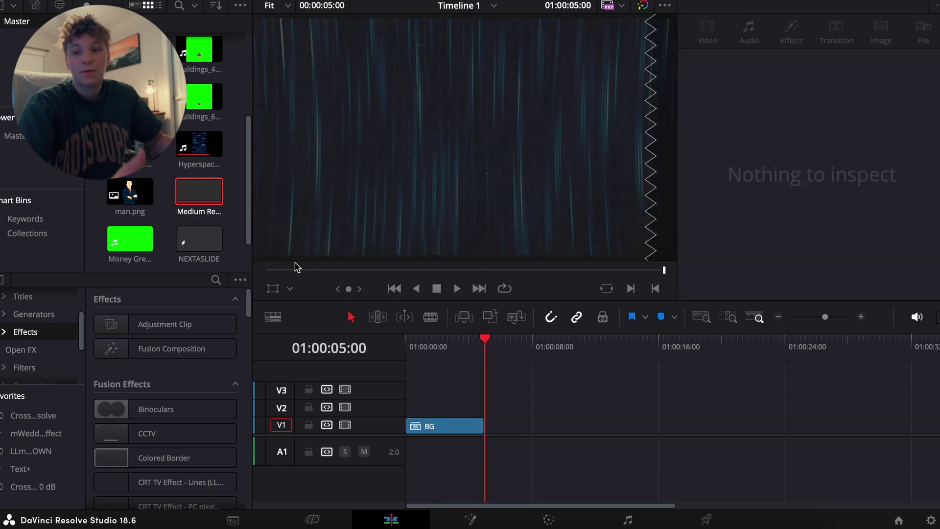
Place Buildings_14.mp4 on V2 above BG and key out its green background with a Delta Keyer in Fusion
left_click_drag(130, 144, 397, 409)
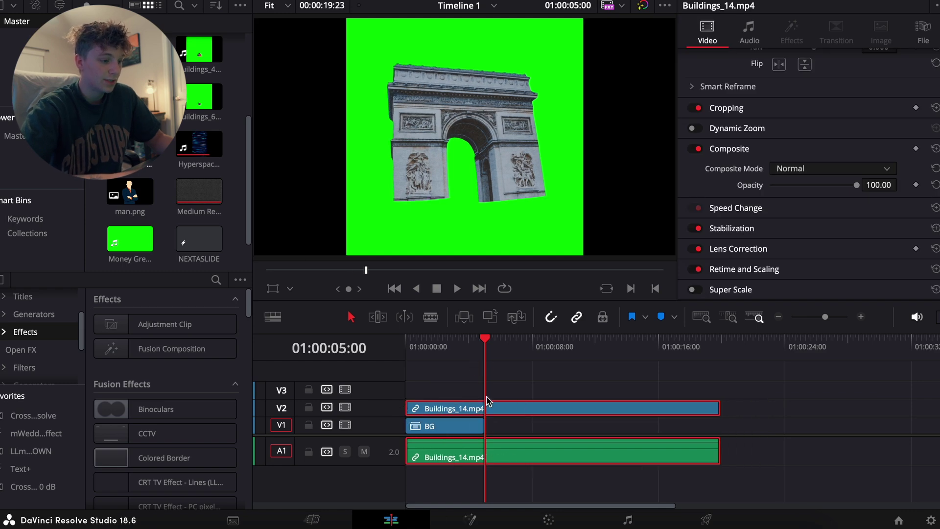
left_click(482, 522)
key("shift+space")
type("delta")
key("Return")
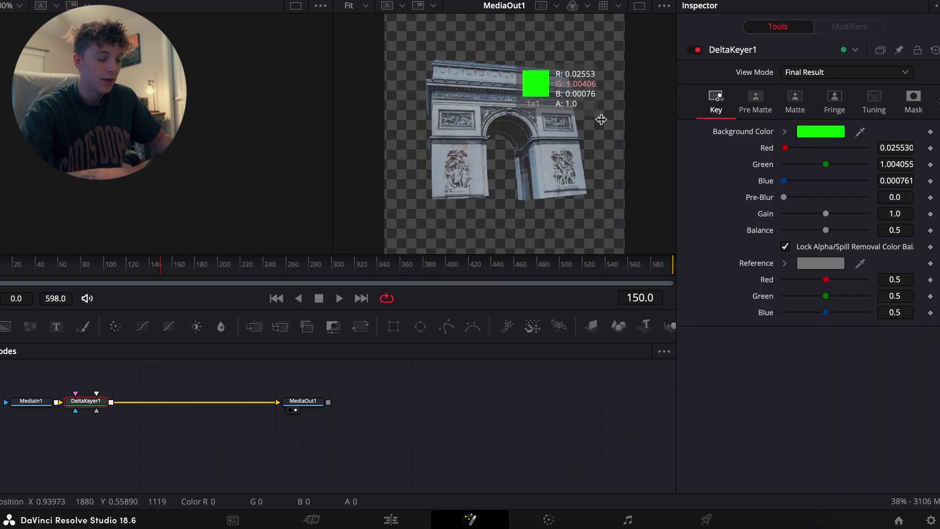
left_click_drag(532, 88, 607, 88)
Return to the edit timeline and preview the buildings copy compound clip
left_click(402, 512)
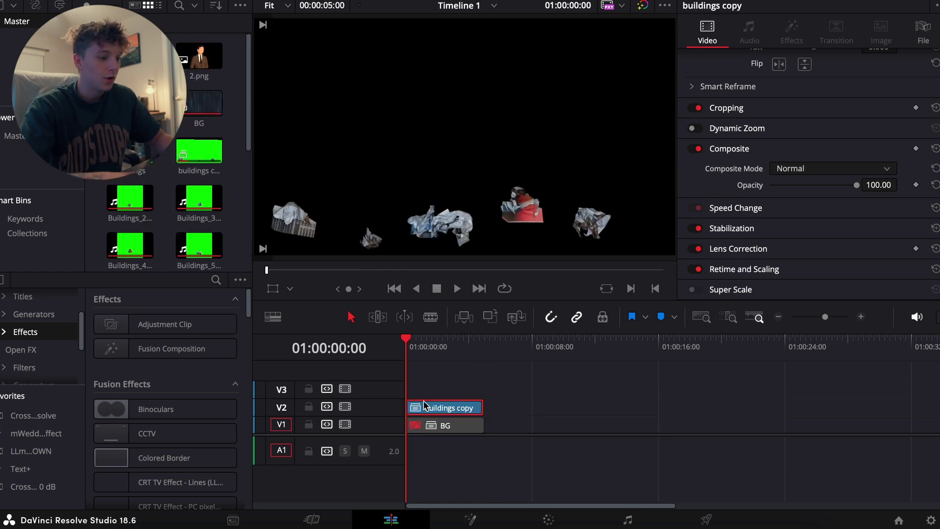
key("space")
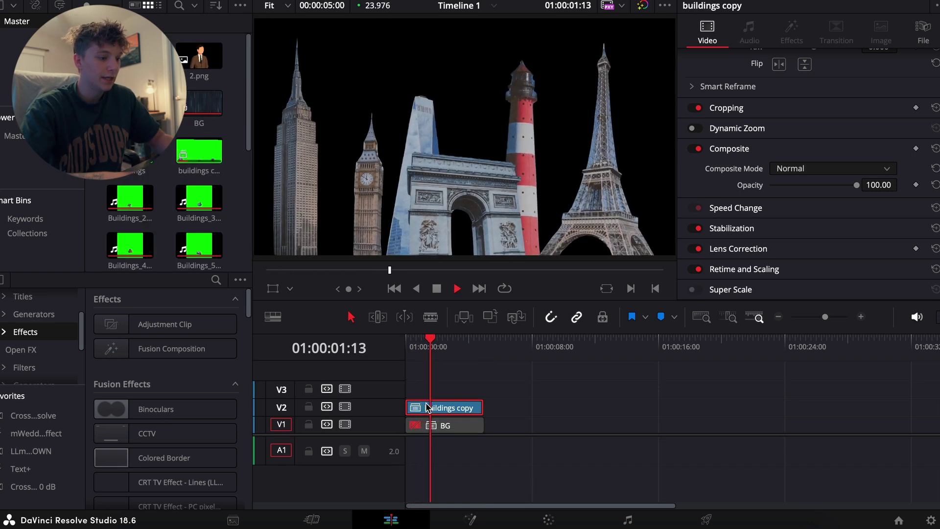
key("space")
Open the buildings copy compound clip in its own timeline and play its stacked building clips near the beginning and the end
right_click(429, 408)
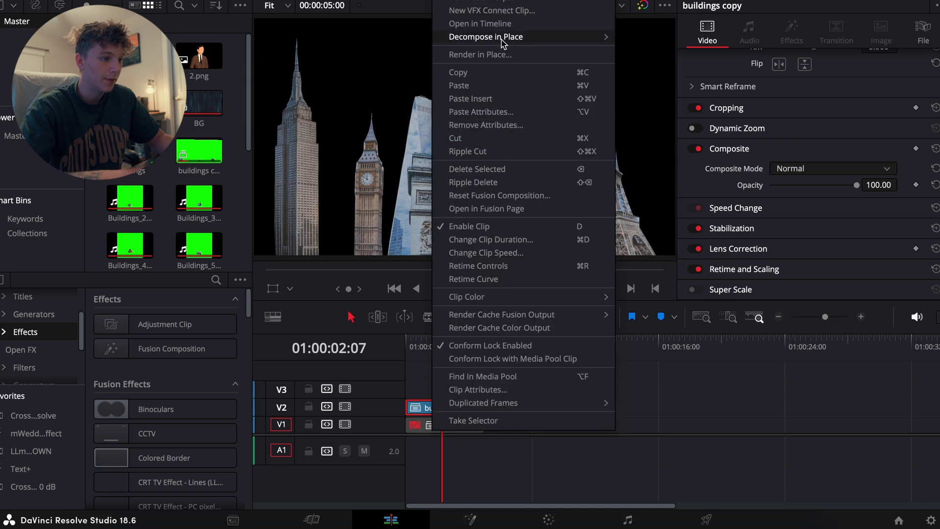
left_click(480, 24)
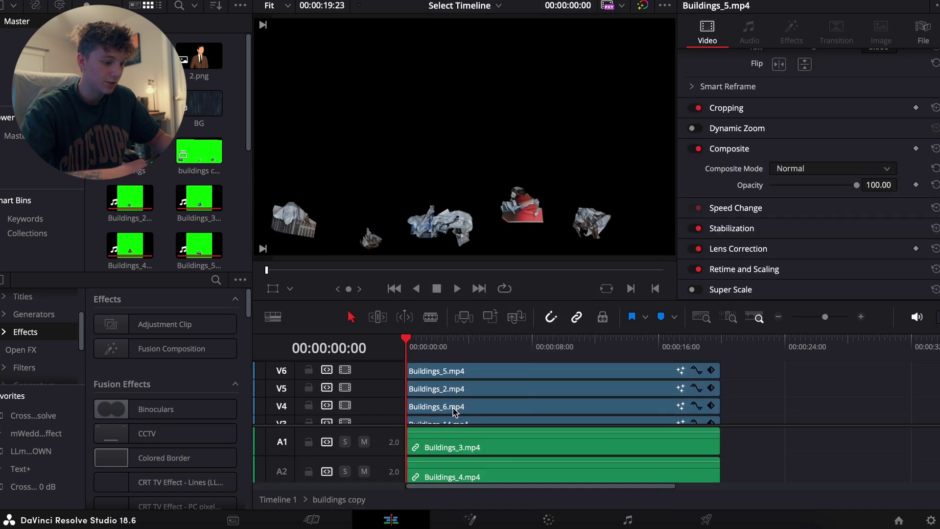
left_click(760, 412)
scroll(760, 412, "up", 1)
left_click(446, 389)
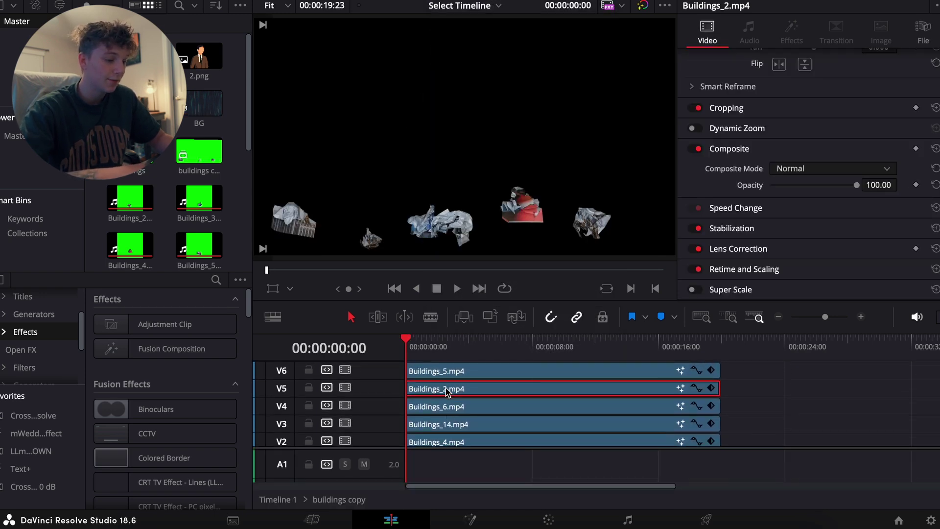
left_click(446, 375)
key("space")
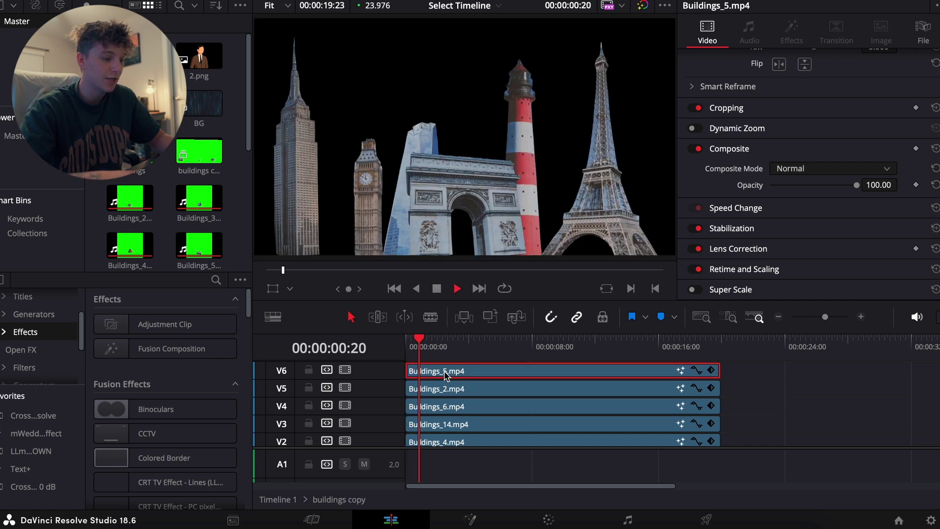
key("space")
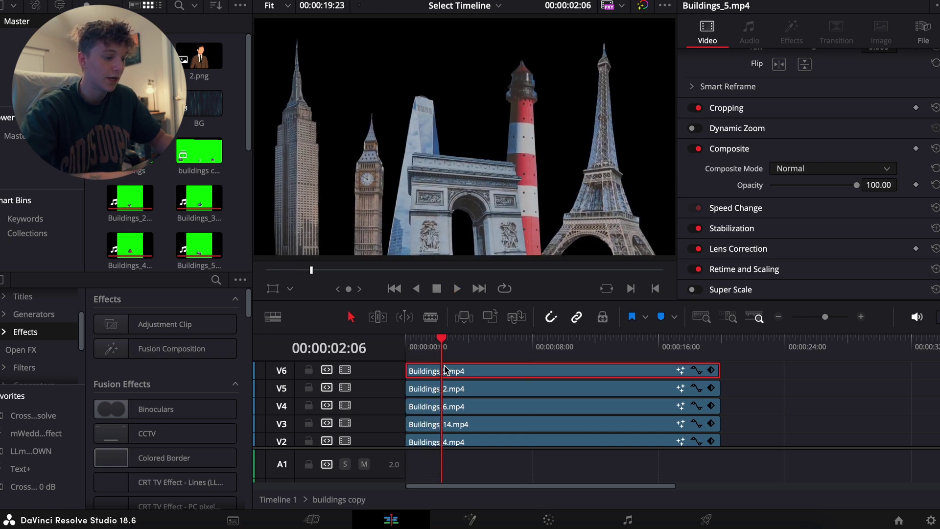
key("space")
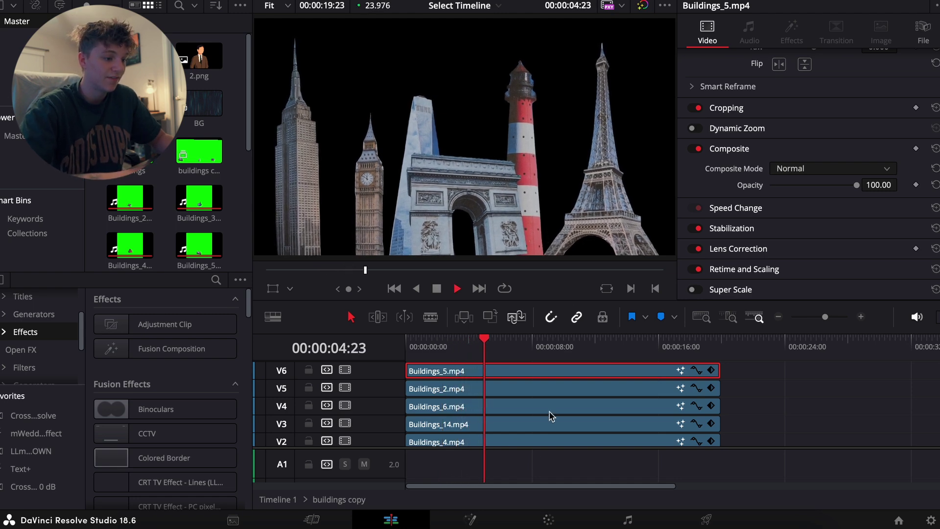
left_click(698, 343)
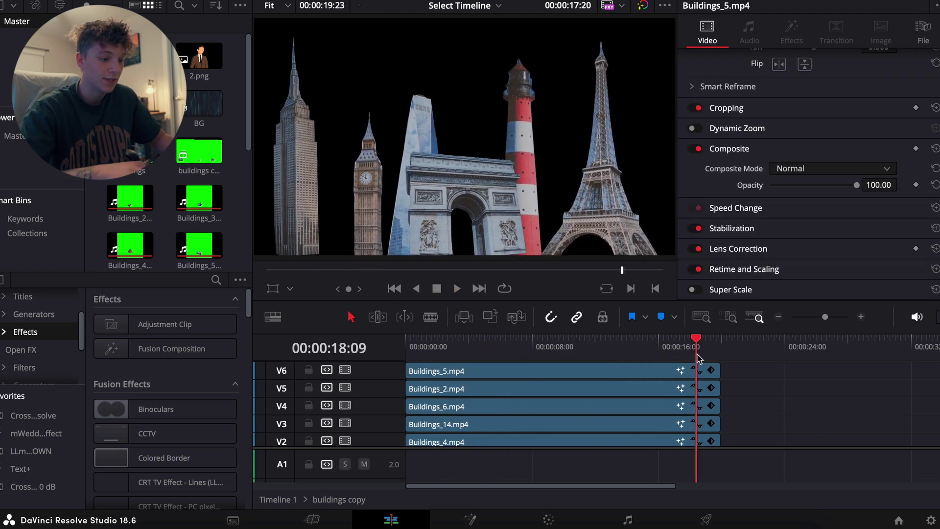
key("space")
Enable tabbed timelines and open Timeline 1 in a second tab beside buildings copy
left_click(273, 317)
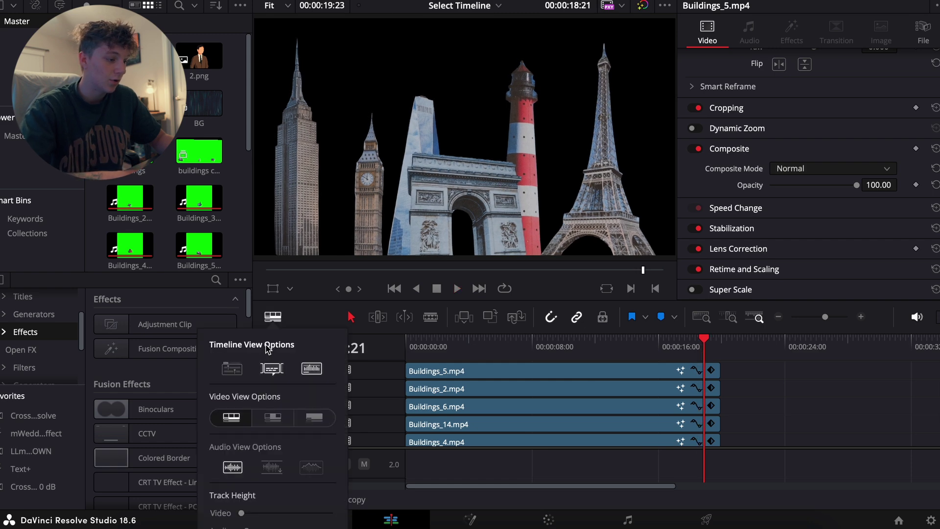
left_click(230, 370)
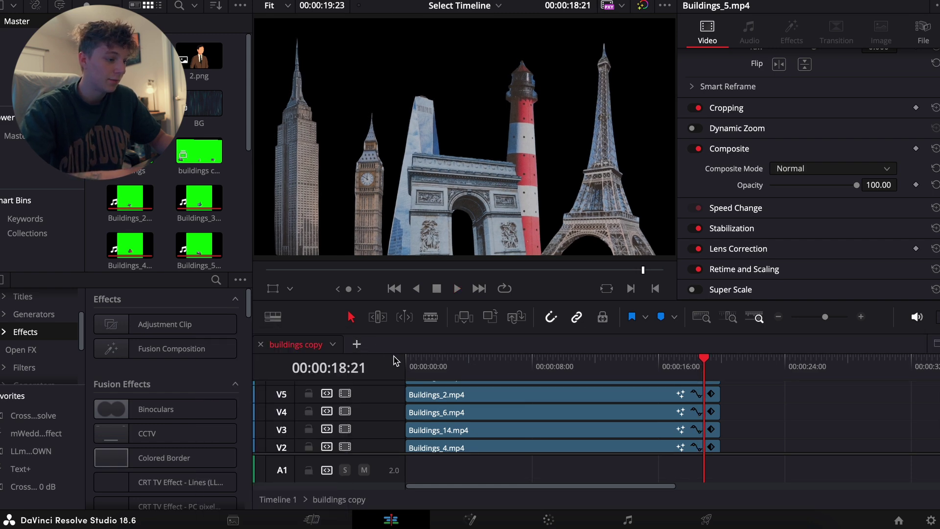
left_click(356, 344)
left_click(426, 344)
left_click(448, 357)
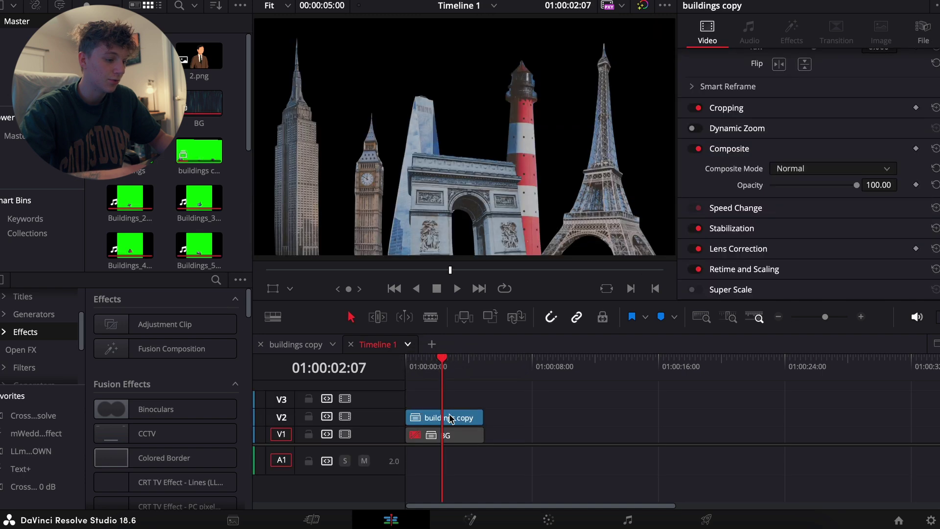
Enable the BG clip on V1 and play Timeline 1 to check the buildings over the background
left_click(448, 440)
key("Home")
key("space")
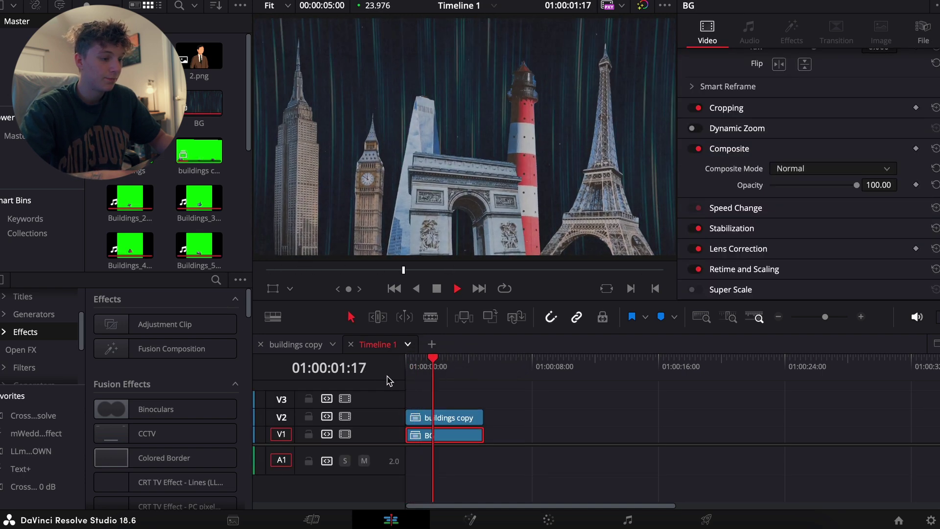
key("space")
left_click(477, 392)
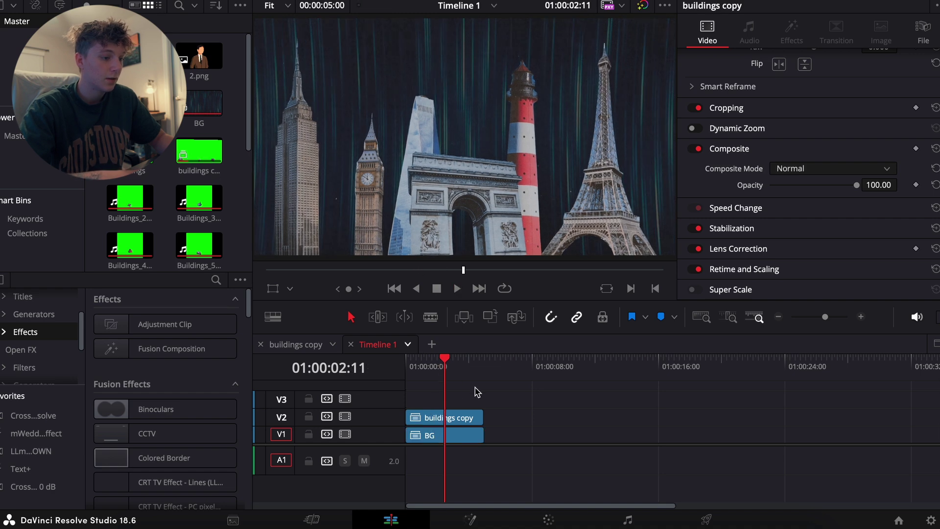
key("space")
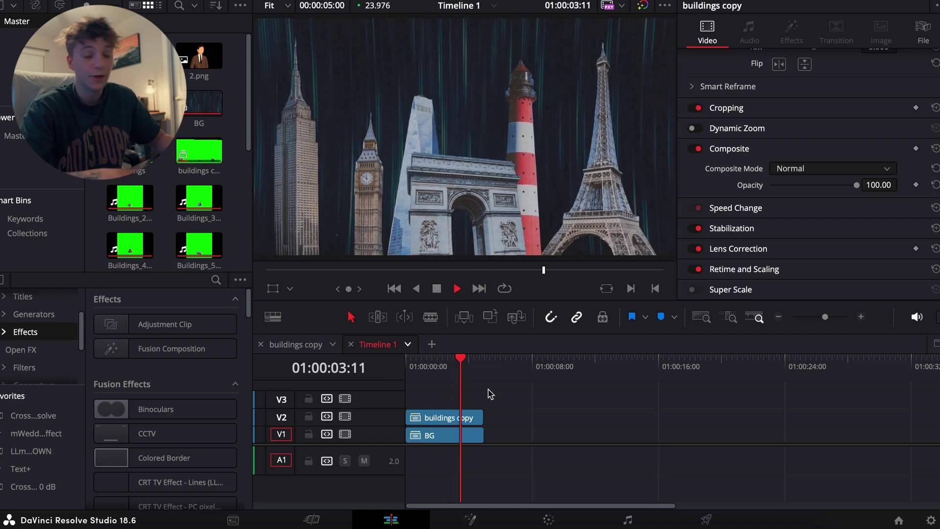
key("space")
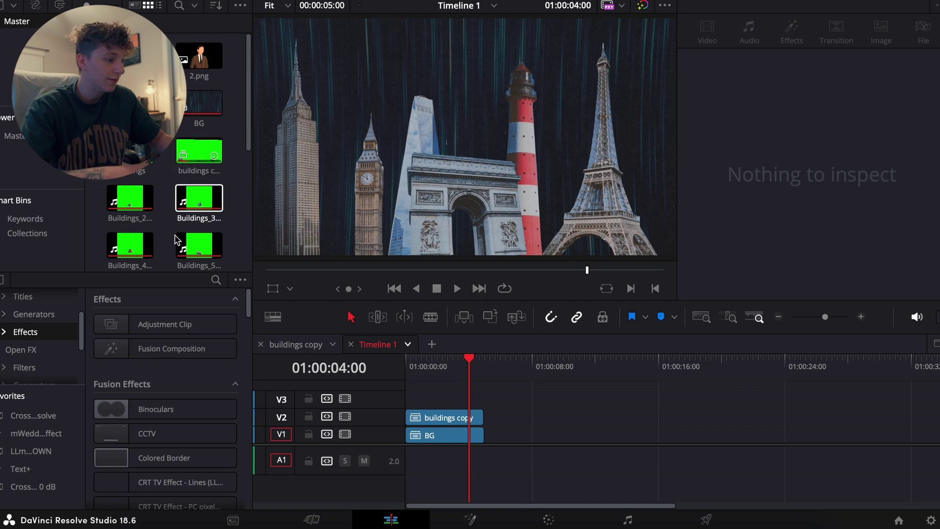
Stack the businessman images above the buildings, with man.png on V3, 2.png on V4 and 1.png on V5
left_click_drag(199, 58, 442, 403)
left_click_drag(442, 395, 421, 404)
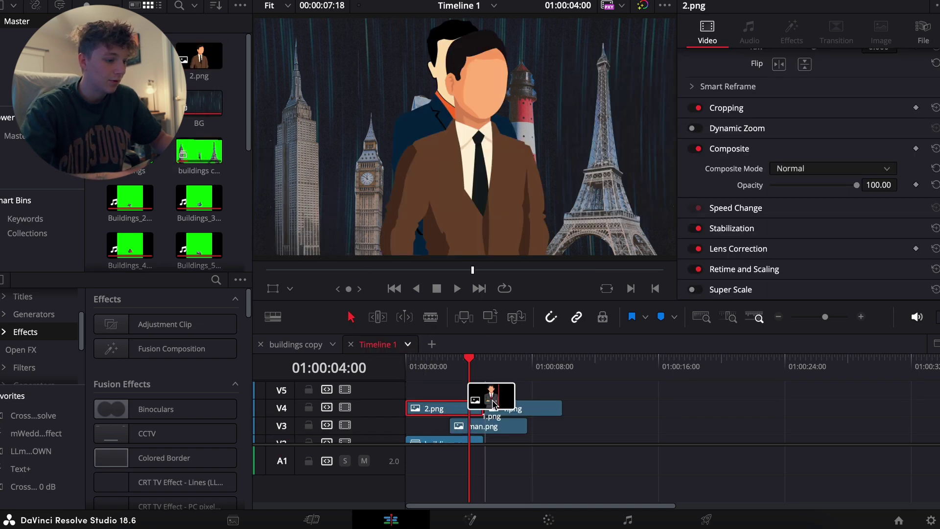
mouse_move(495, 399)
left_mouse_down()
mouse_move(528, 412)
mouse_move(497, 397)
left_mouse_up()
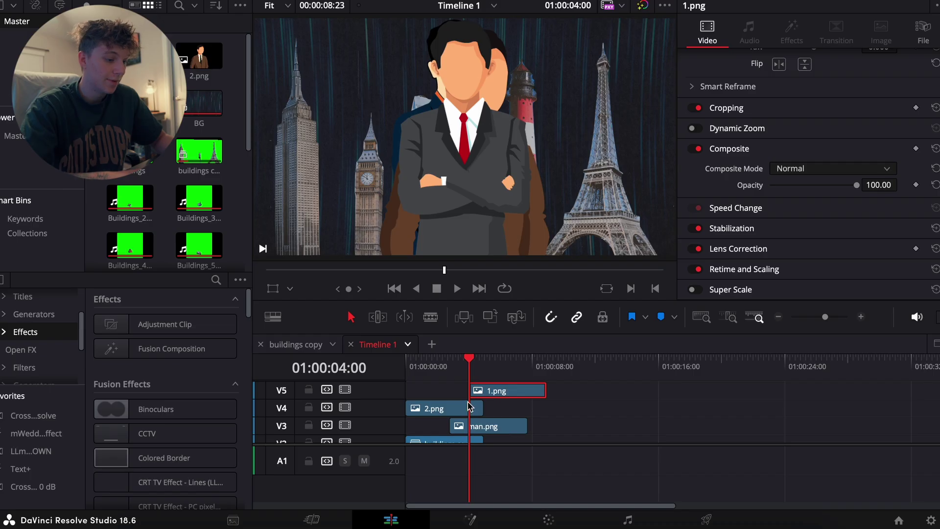
Set the zoom of the 1.png clip on V5 to 0.065
scroll(818, 168, "up", 4)
left_click(800, 78)
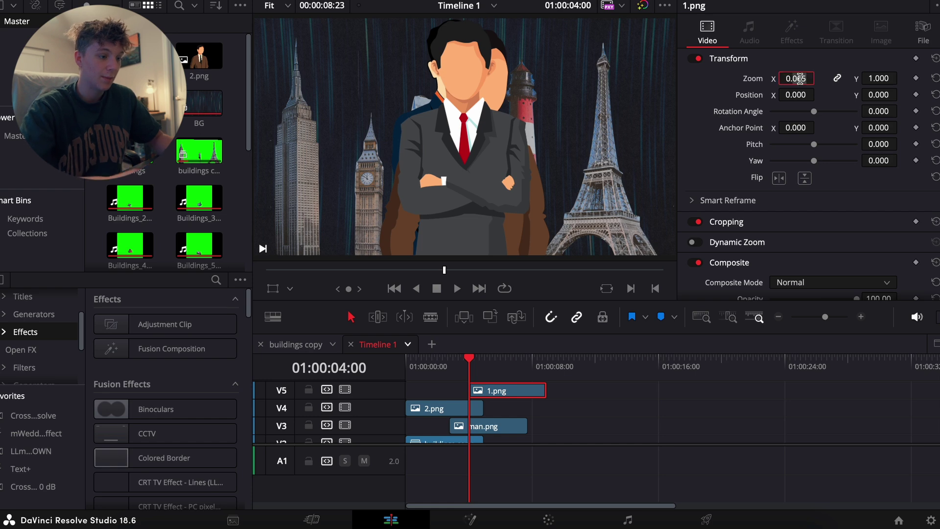
type("0.05")
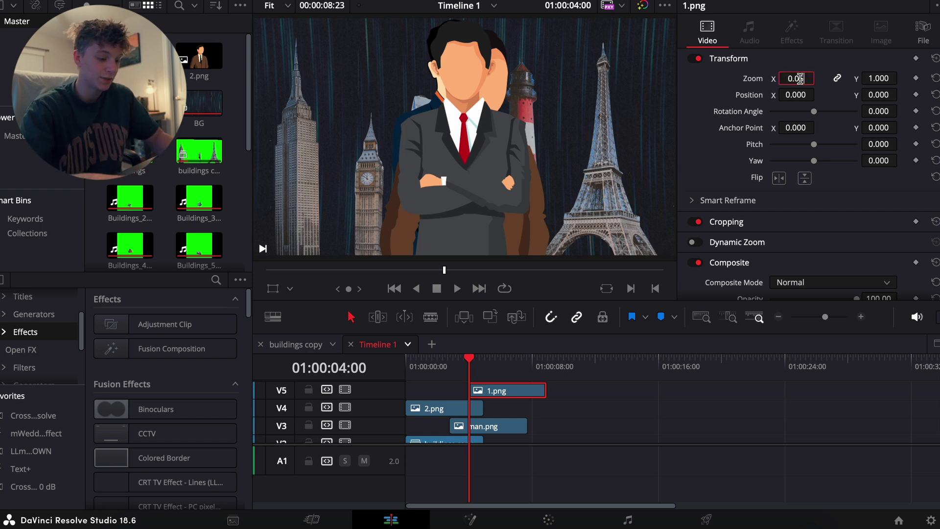
key("Return")
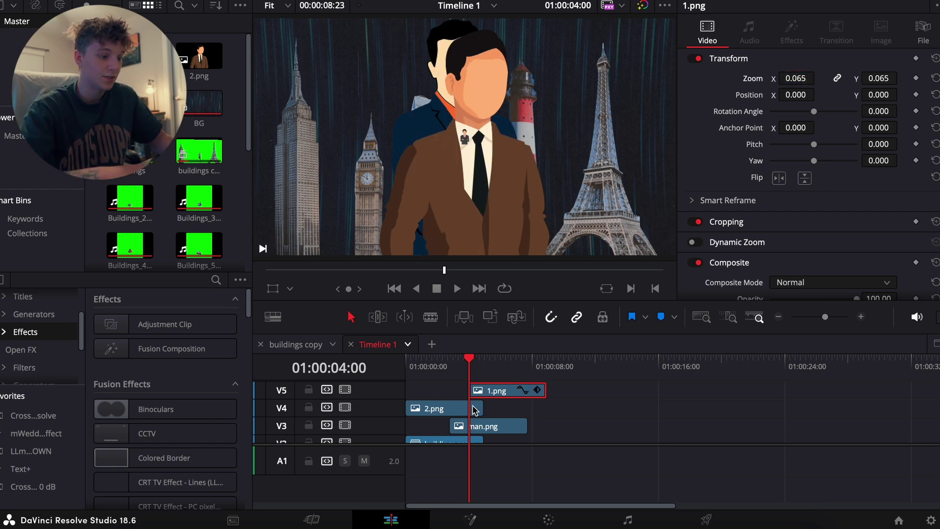
Scale the 2.png clip on V4 and the man.png clip on V3 to a zoom of 0.65
left_click(454, 411)
double_click(796, 78)
type("0.65")
key("Return")
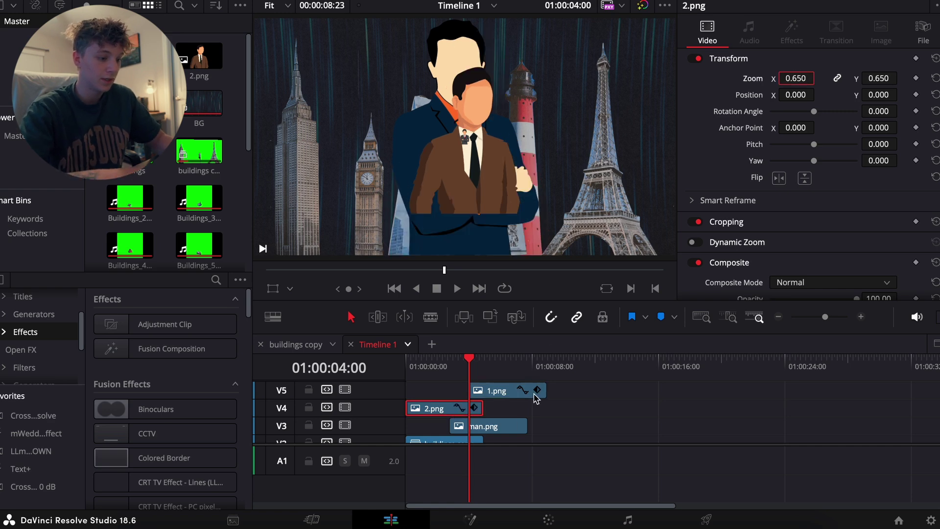
left_click(493, 433)
type("0.65")
key("Return")
Move man.png down and to the left of the frame, and lower 2.png in the centre
mouse_move(879, 95)
left_mouse_down()
mouse_move(841, 97)
mouse_move(915, 94)
mouse_move(878, 96)
left_mouse_up()
left_click(779, 177)
left_click(444, 406)
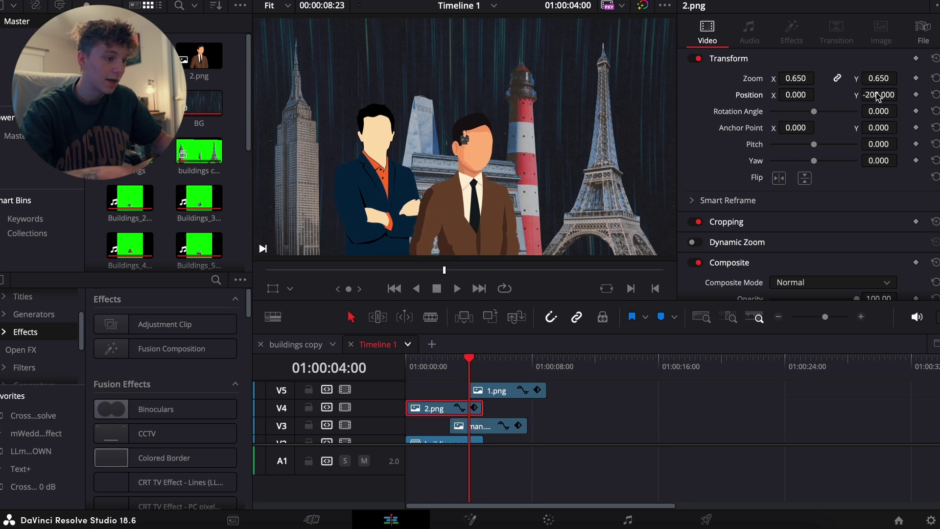
left_click_drag(798, 95, 819, 93)
Set the zoom of 1.png to 0.65 and its position to X 751 and Y -224
left_click(494, 394)
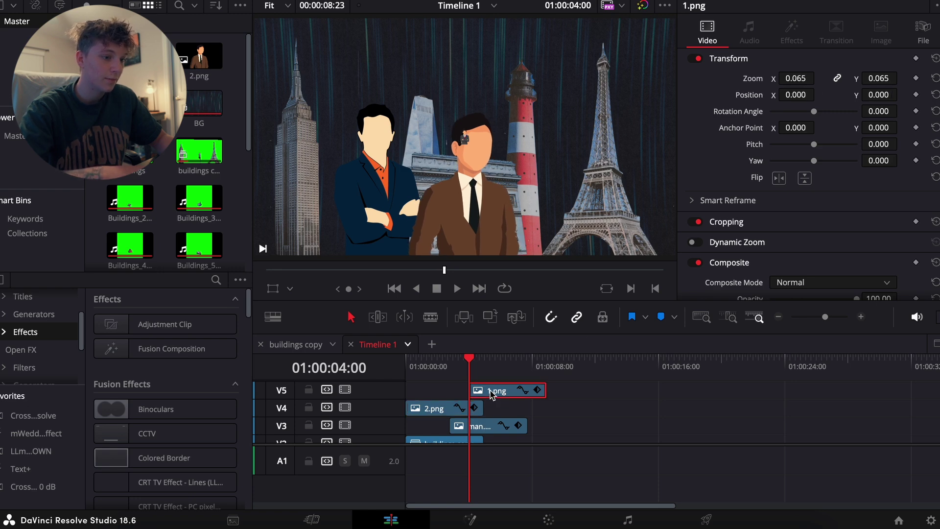
left_click(800, 79)
type("0.65")
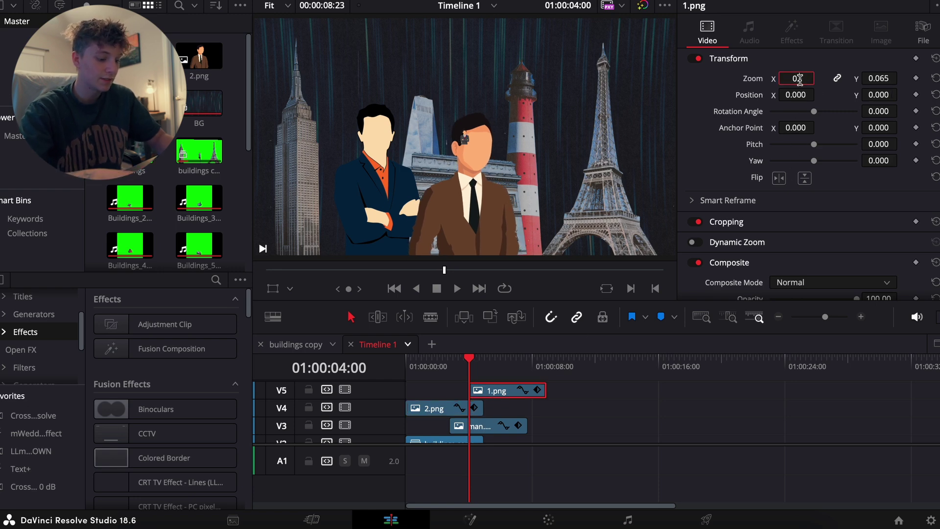
key("Return")
left_click_drag(882, 95, 884, 94)
left_click_drag(813, 94, 798, 102)
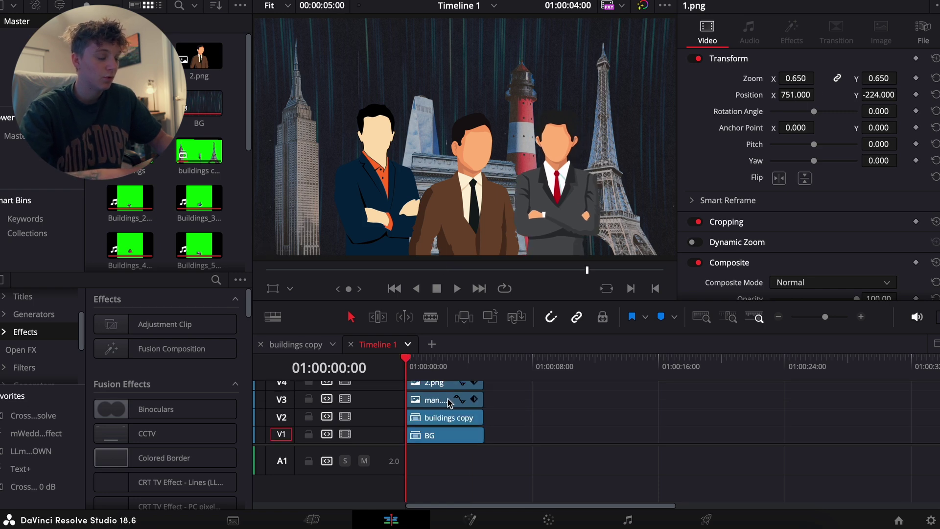
Play the start of Timeline 1 to check the scene, and apply the Diode Screen Effect to 1.png on V5
key("space")
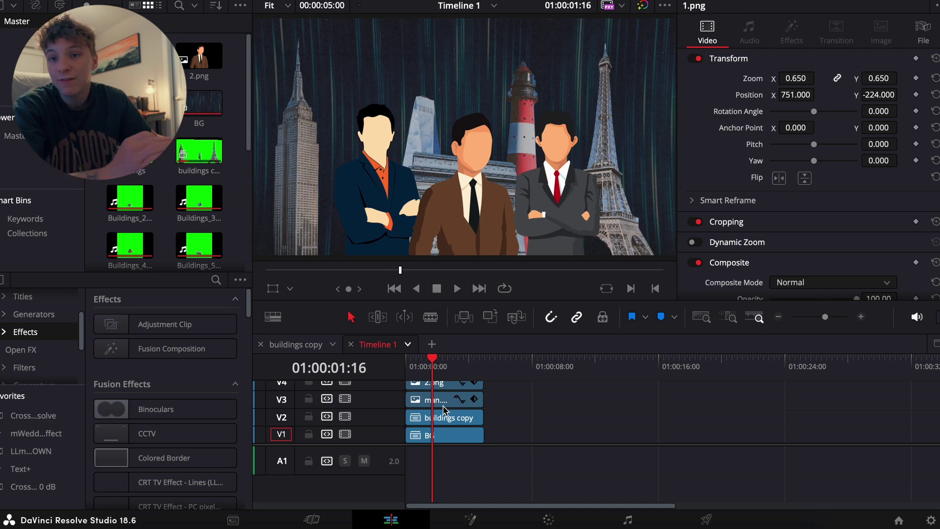
scroll(567, 418, "up", 2)
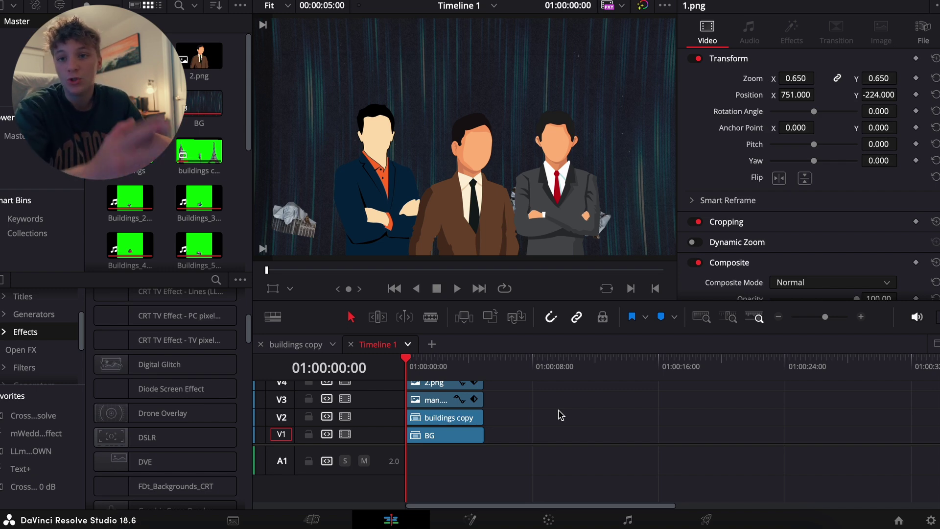
left_click_drag(171, 388, 424, 397)
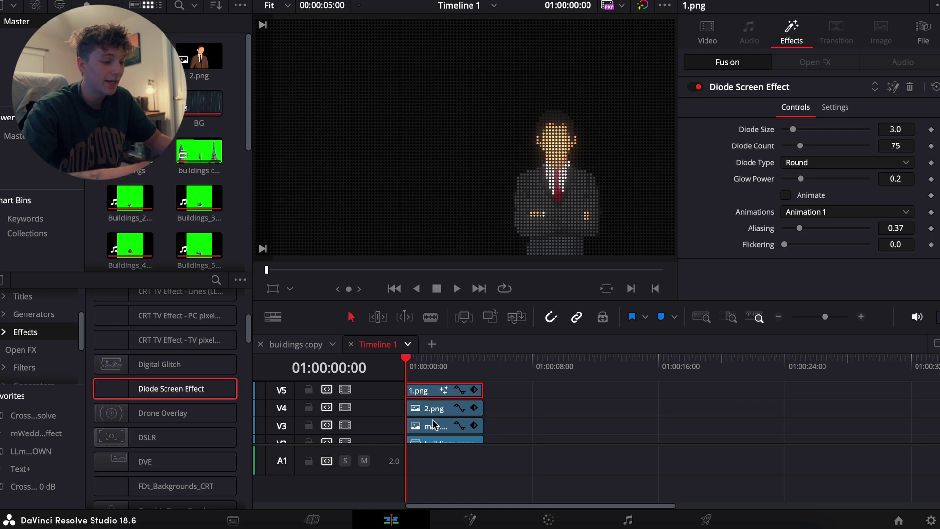
Open the 1.png clip in Fusion and examine the nodes that make up the Diode Screen Effect
key("shift+5")
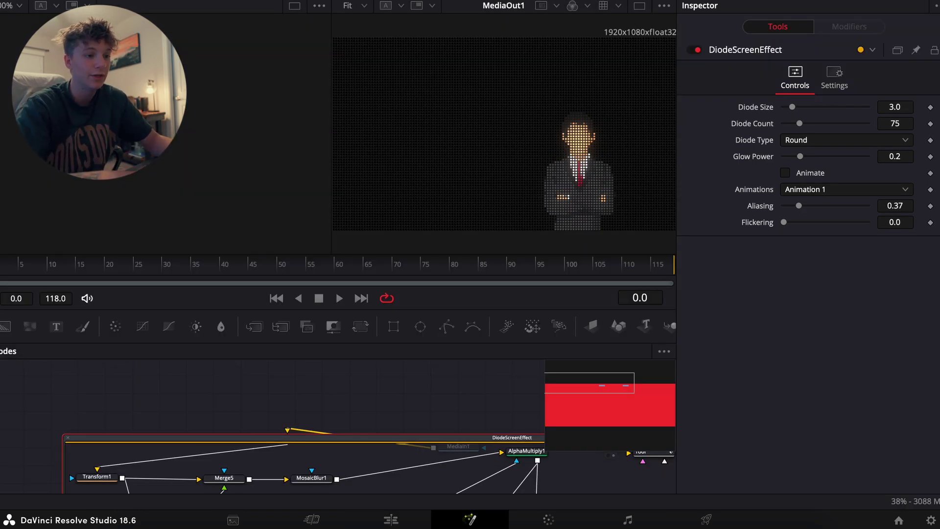
left_click(915, 1)
scroll(588, 449, "down", 4)
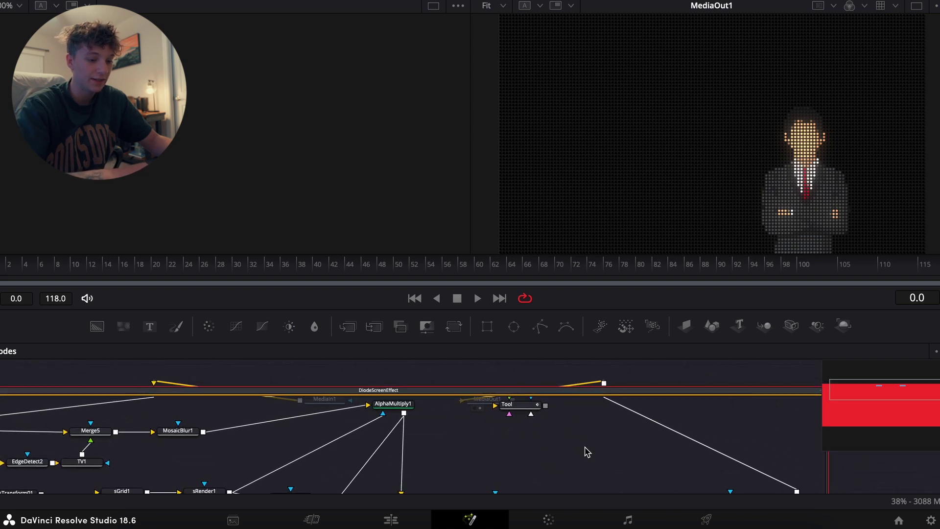
scroll(588, 452, "up", 5)
scroll(588, 452, "left", 5)
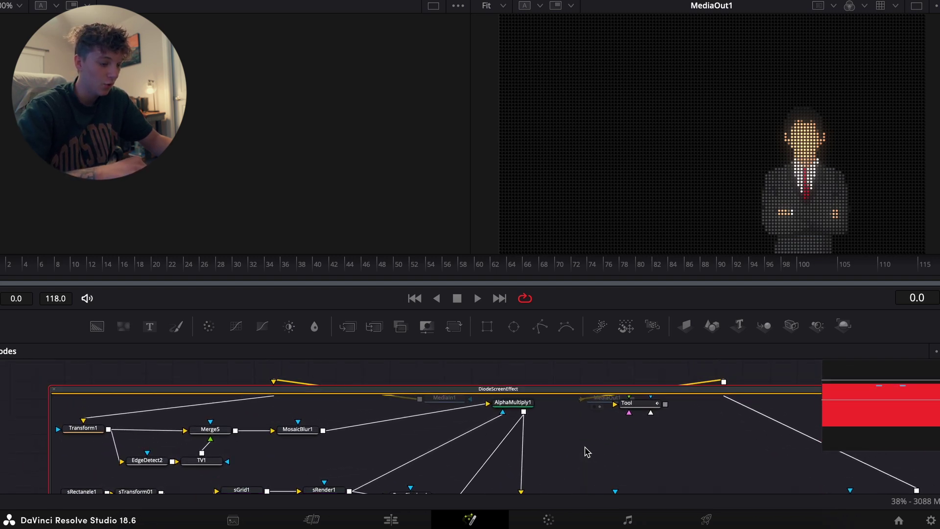
scroll(587, 451, "down", 5)
scroll(587, 452, "right", 3)
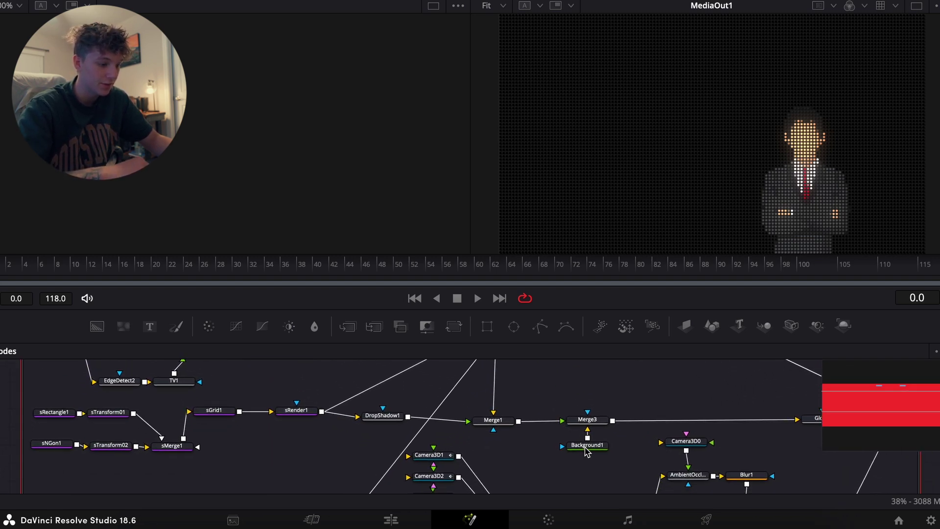
scroll(586, 451, "down", 5)
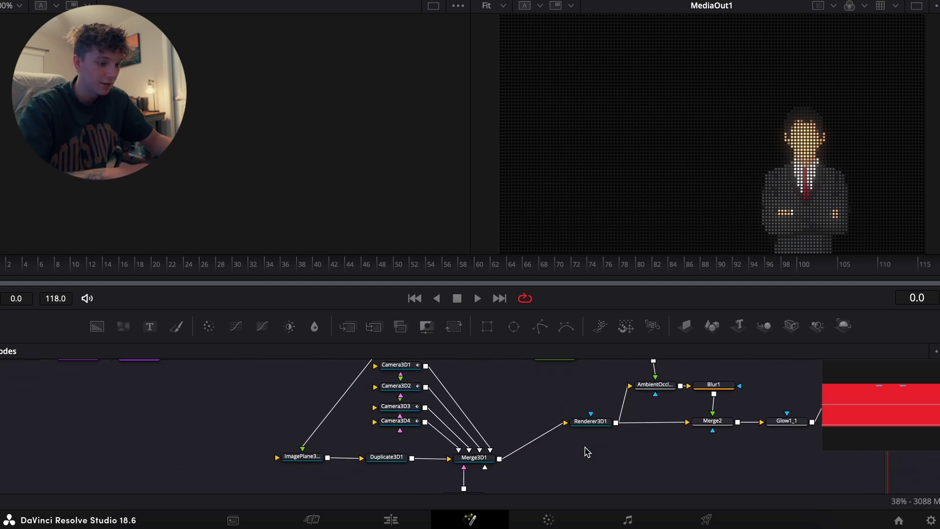
scroll(587, 452, "up", 5)
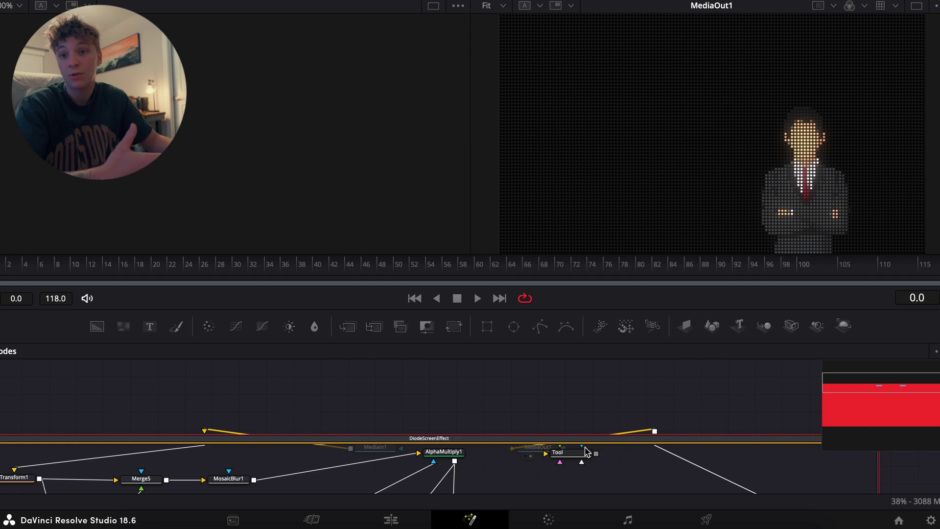
scroll(586, 451, "down", 5)
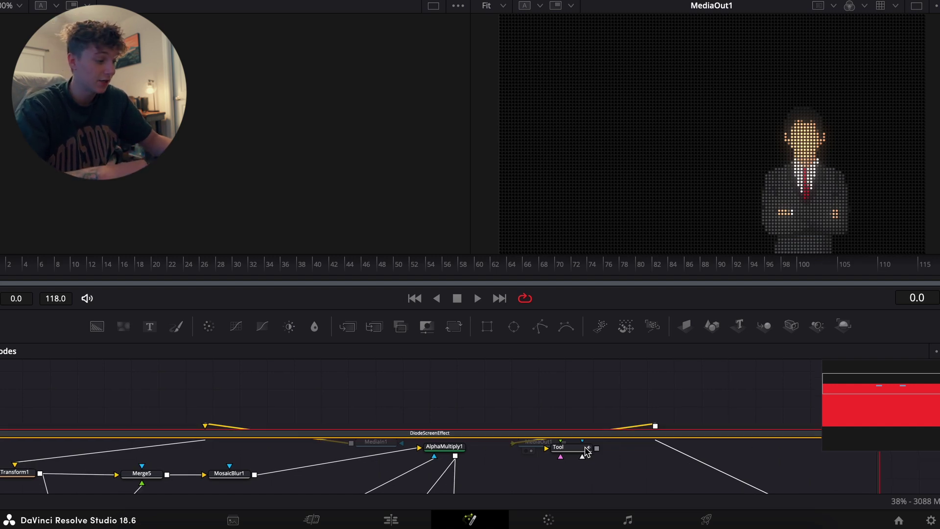
scroll(586, 450, "down", 3)
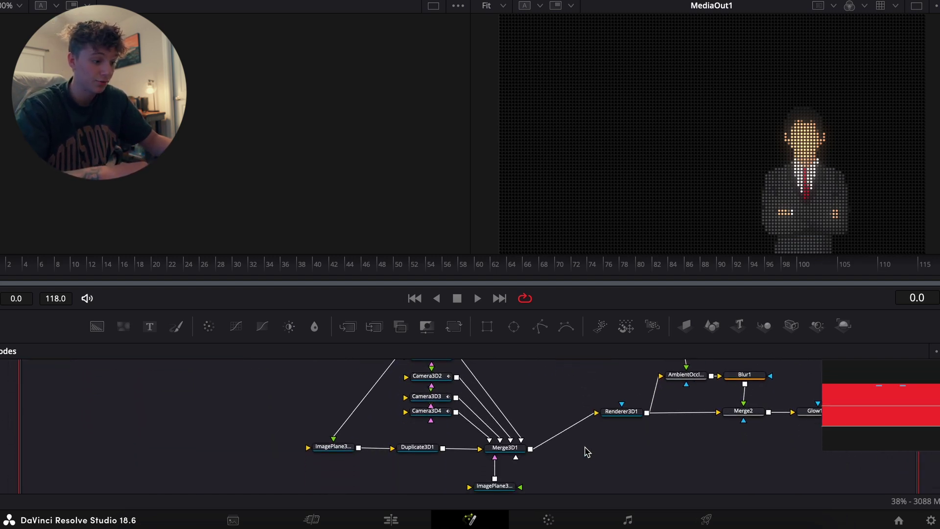
scroll(587, 451, "up", 5)
scroll(586, 451, "up", 3)
scroll(586, 452, "down", 3)
scroll(587, 451, "down", 3)
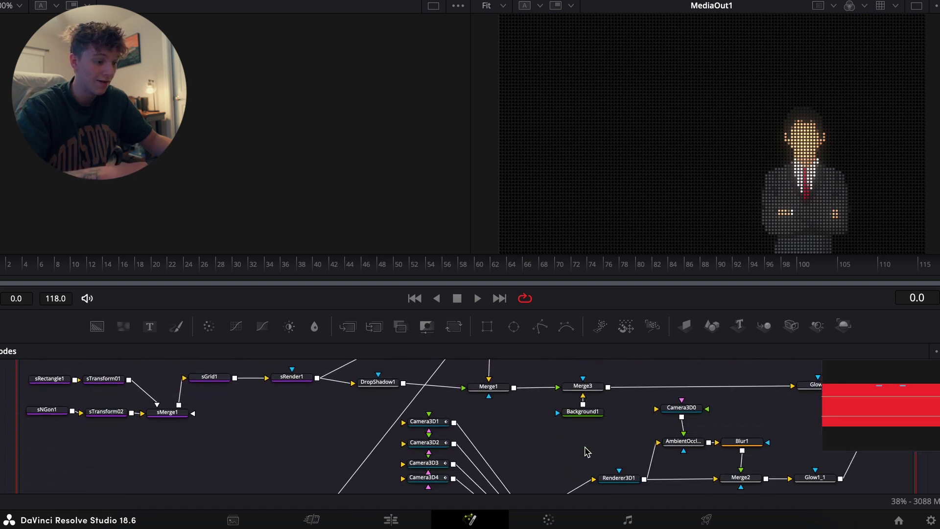
Return to the edit timeline and turn the 1.png clip on V5 into a compound clip with the default name
left_click(391, 520)
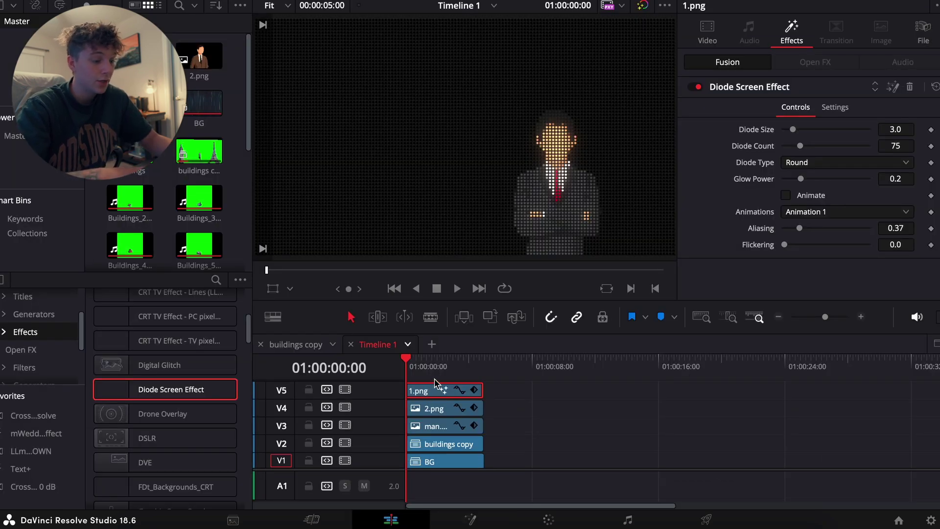
right_click(428, 393)
left_click(478, 2)
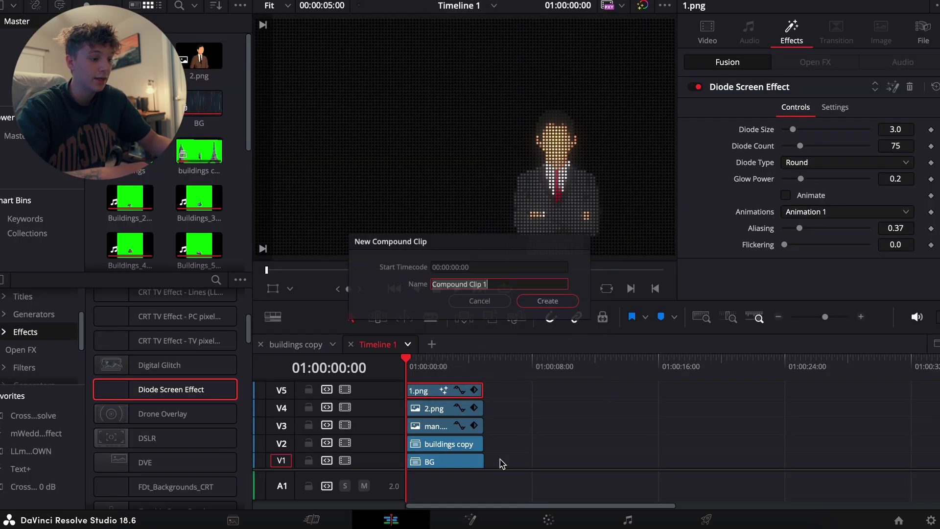
left_click(562, 305)
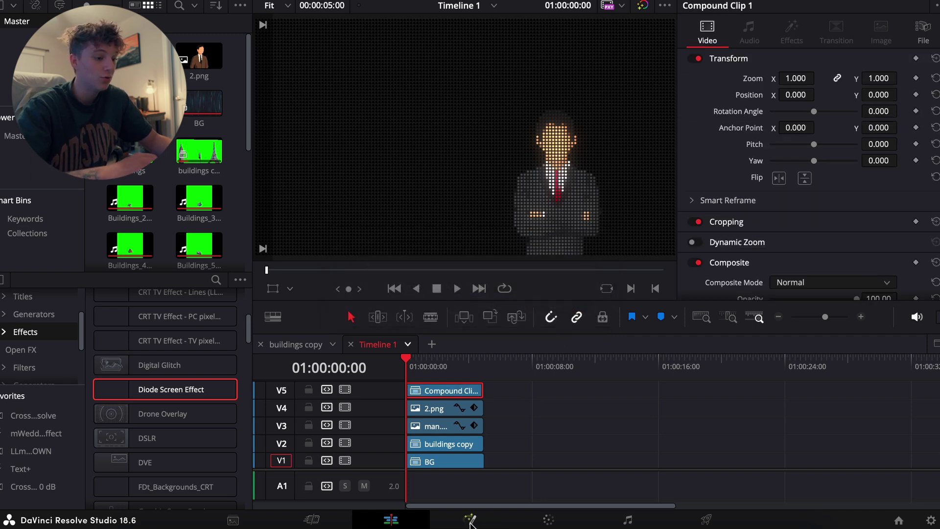
Open the compound clip in Fusion, add a Polygon mask to MediaIn1 and trace a closed outline around the dotted businessman
left_click(469, 520)
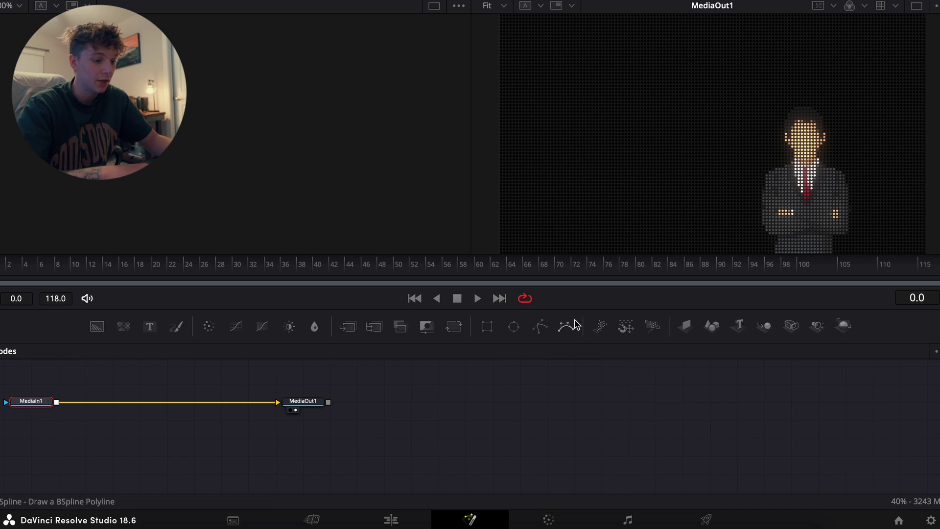
left_click(541, 329)
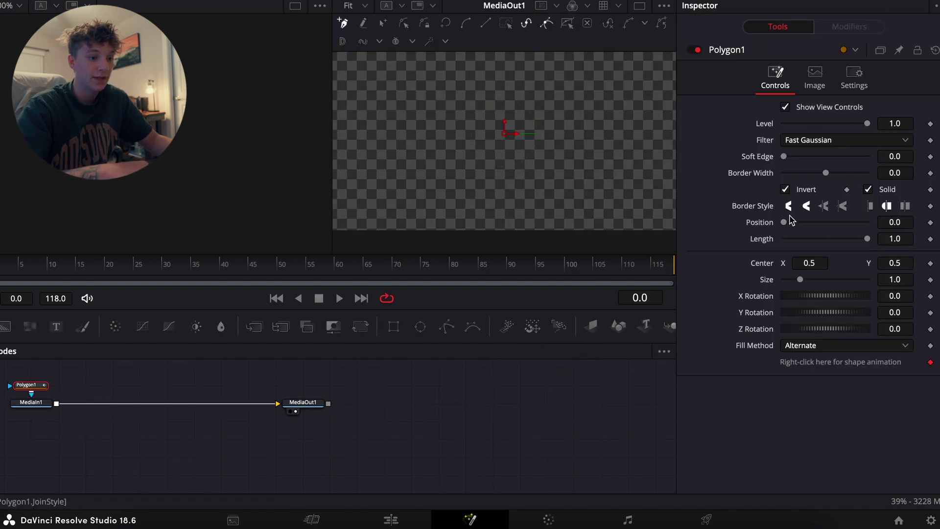
left_click(365, 6)
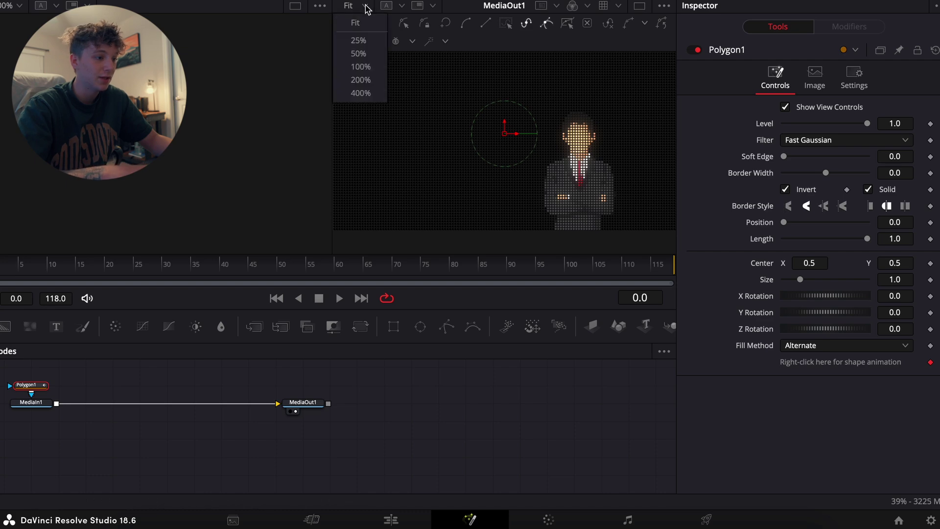
left_click(360, 80)
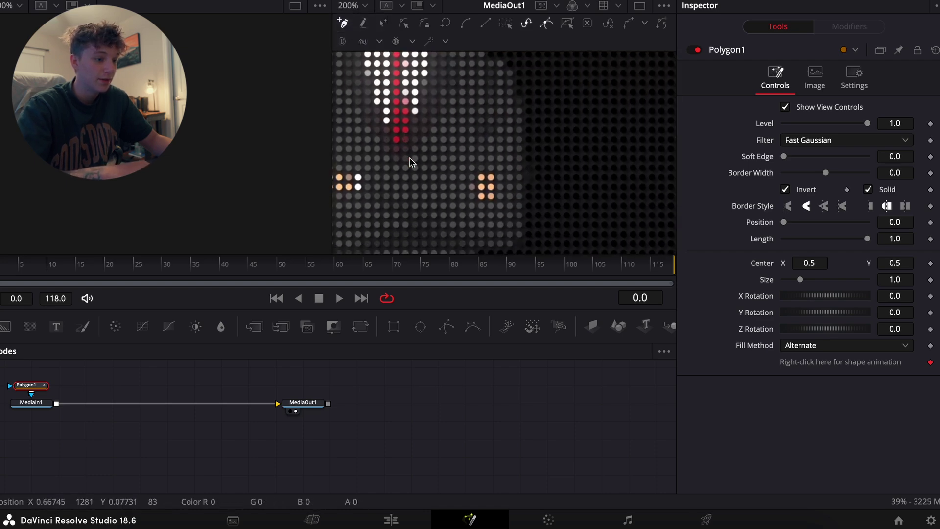
scroll(484, 212, "down", 5)
scroll(484, 212, "up", 1)
left_click(479, 187)
left_click(479, 129)
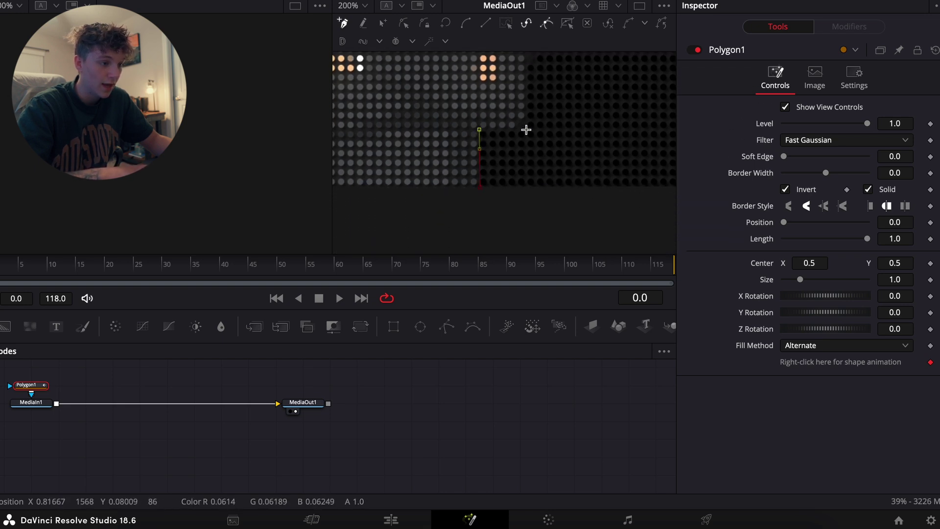
left_click(523, 124)
scroll(522, 108, "up", 5)
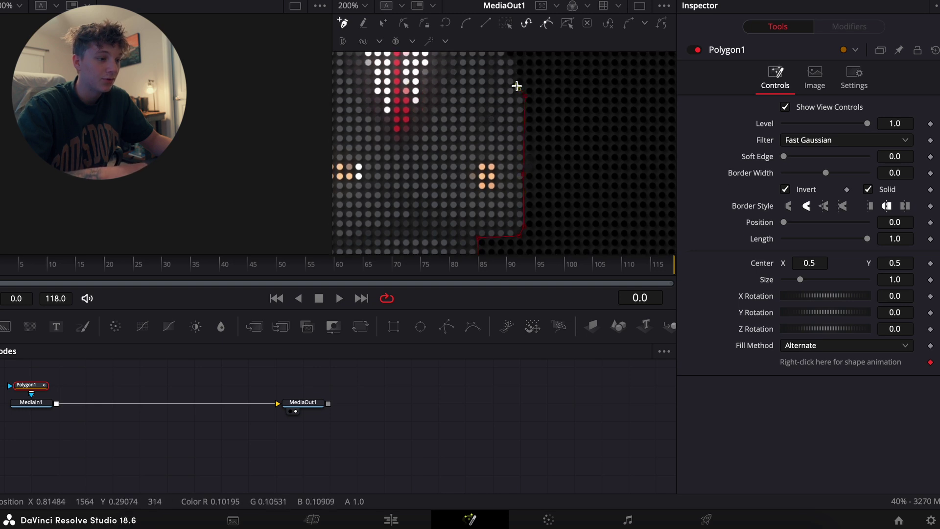
left_click(516, 86)
scroll(516, 84, "up", 1)
left_click(503, 73)
scroll(504, 73, "up", 1)
left_click(477, 74)
scroll(476, 74, "up", 5)
left_click(436, 62)
left_click(351, 128)
scroll(372, 196, "down", 3)
left_click(342, 214)
left_click(341, 235)
scroll(342, 235, "down", 4)
left_click(338, 249)
scroll(338, 249, "down", 4)
left_click(384, 178)
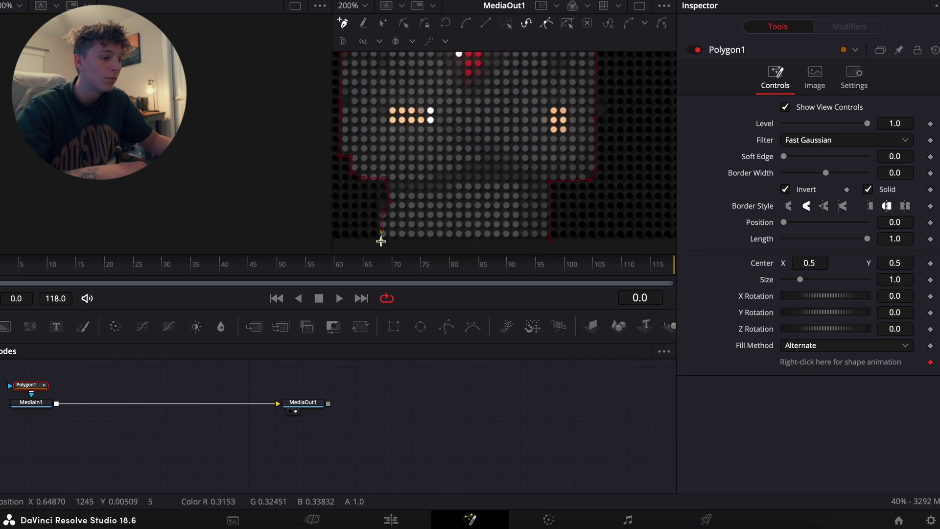
left_click(381, 241)
left_click(450, 248)
left_click(550, 240)
left_click(365, 6)
left_click(372, 24)
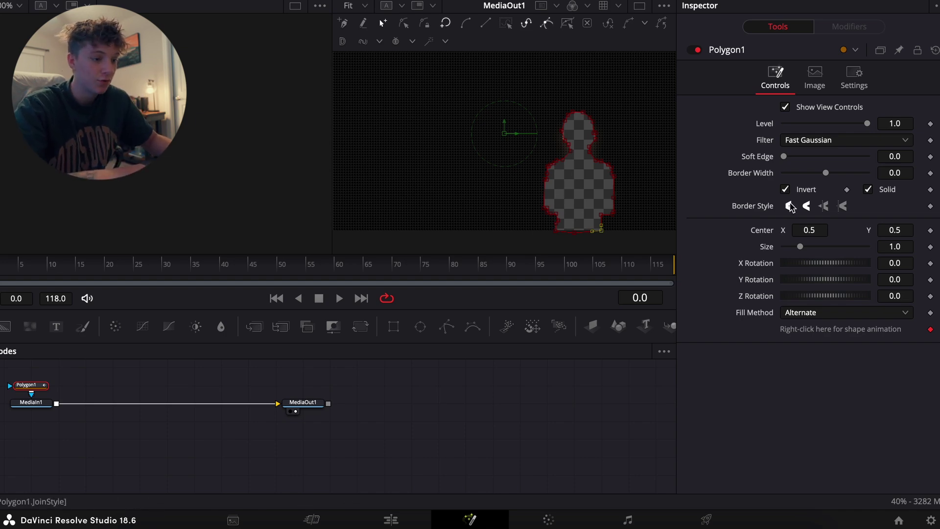
Turn off inversion for the polygon mask and set its soft edge to 0.0034
left_click(783, 192)
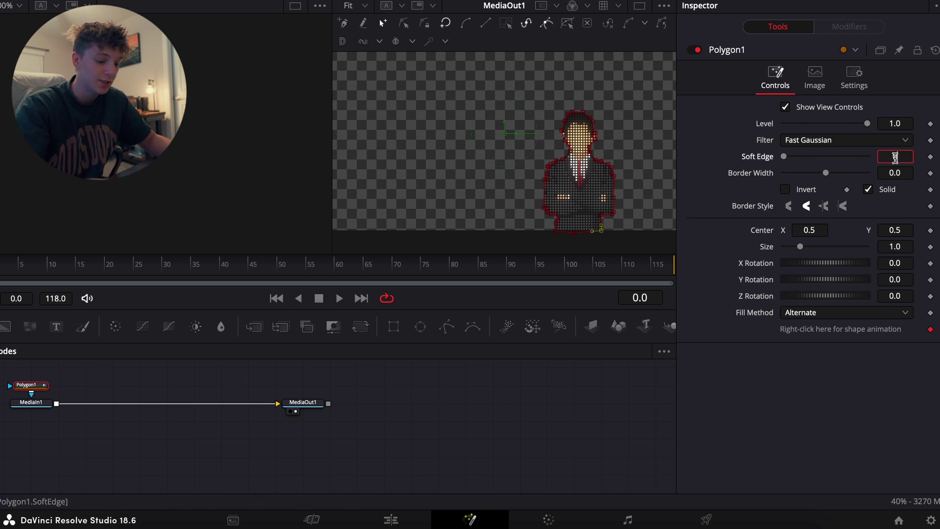
key("Return")
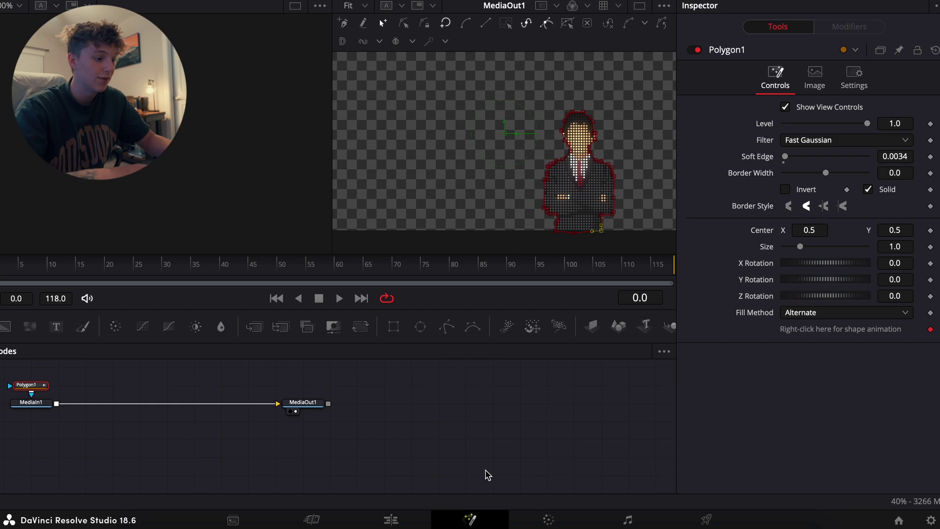
Return to the edit timeline, select the three businessman clips on V3 to V5, and scrub through the first two seconds
left_click(401, 520)
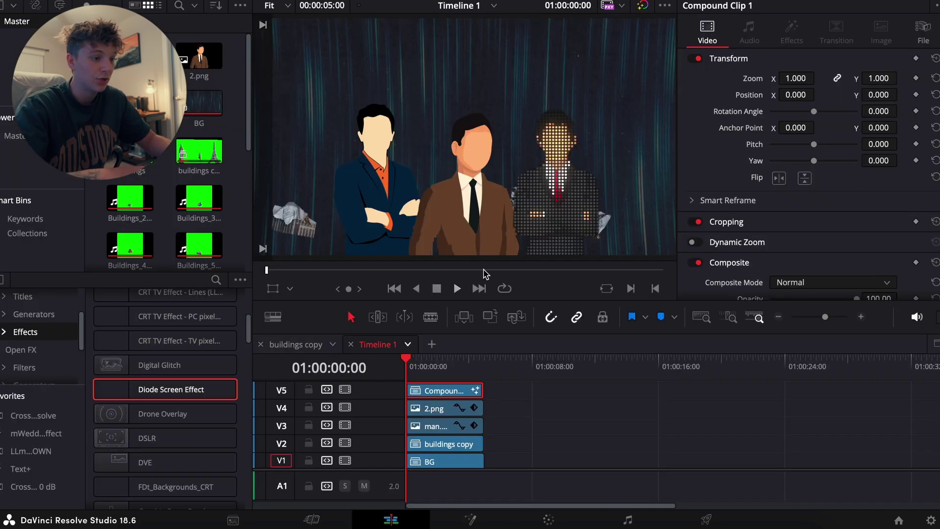
left_click_drag(504, 429, 451, 392)
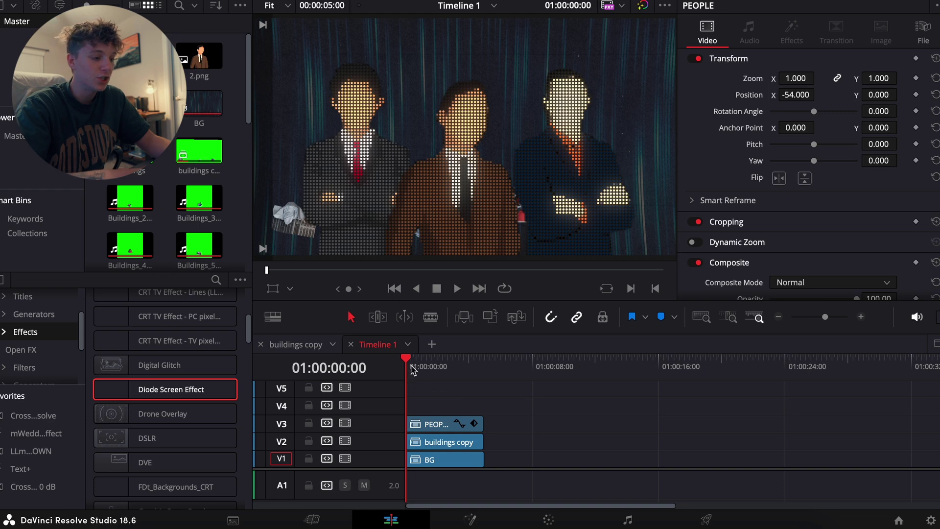
left_click_drag(410, 369, 440, 370)
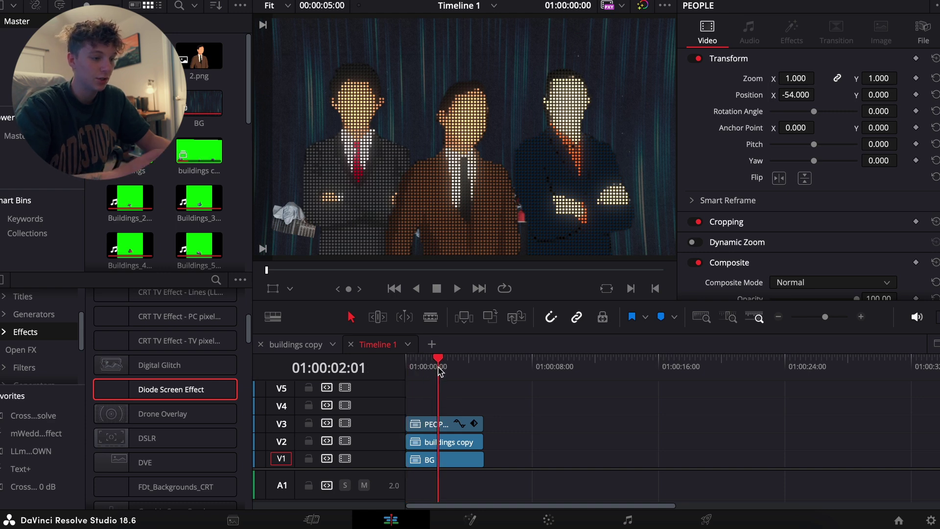
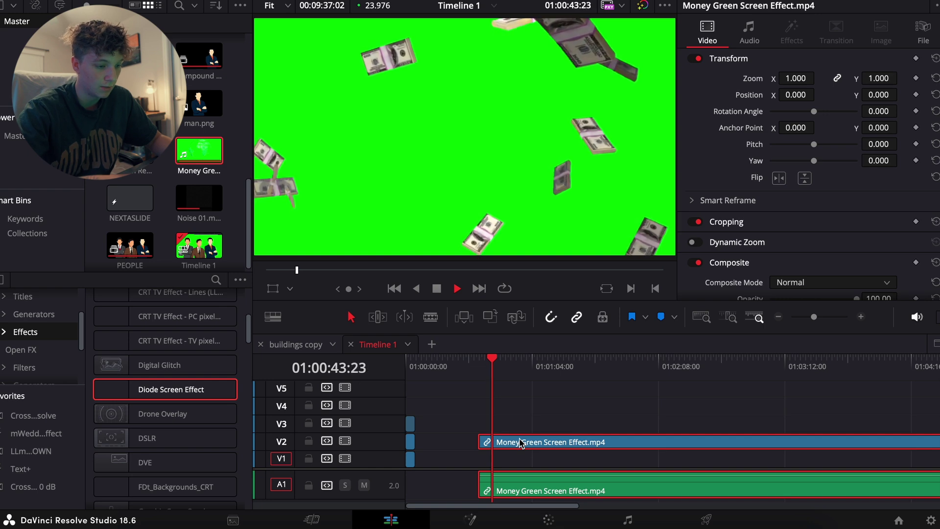
Split Money Green Screen Effect.mp4 at 01:00:45:05 and delete the portion after the cut
key("space")
key("ctrl+b")
left_click(520, 443)
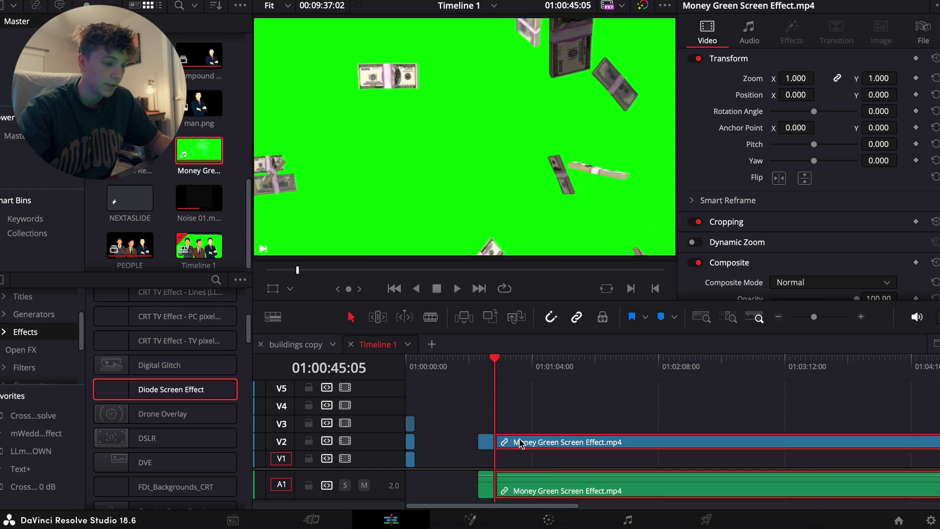
key("BackSpace")
Unlink the remaining money clip from its audio and delete the audio on A1
left_click(860, 317)
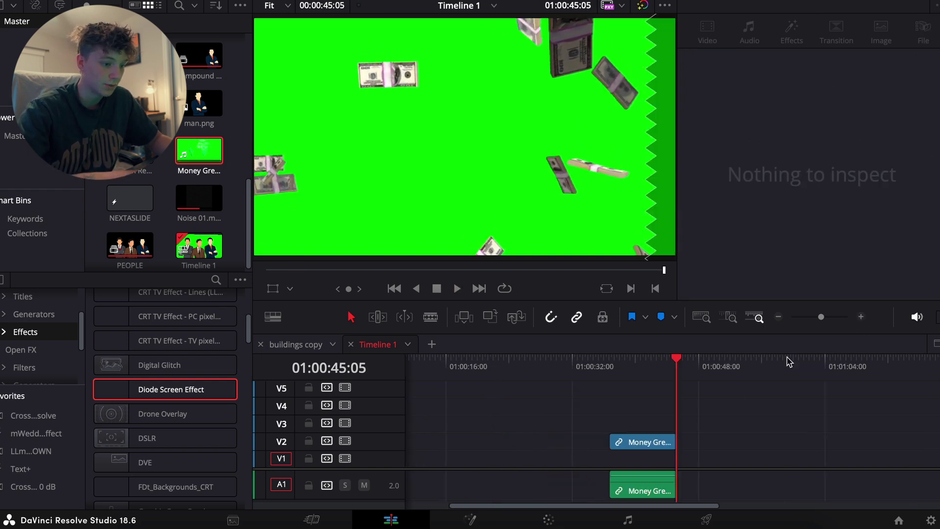
right_click(650, 439)
left_click(679, 464)
left_click_drag(725, 472, 598, 482)
key("BackSpace")
Shift the PEOPLE and buildings clips up one track and place the money clip on V2 at the timeline start
left_click_drag(627, 444, 529, 443)
mouse_move(419, 422)
left_mouse_down()
mouse_move(420, 414)
mouse_move(421, 434)
left_mouse_up()
left_click_drag(539, 449, 371, 445)
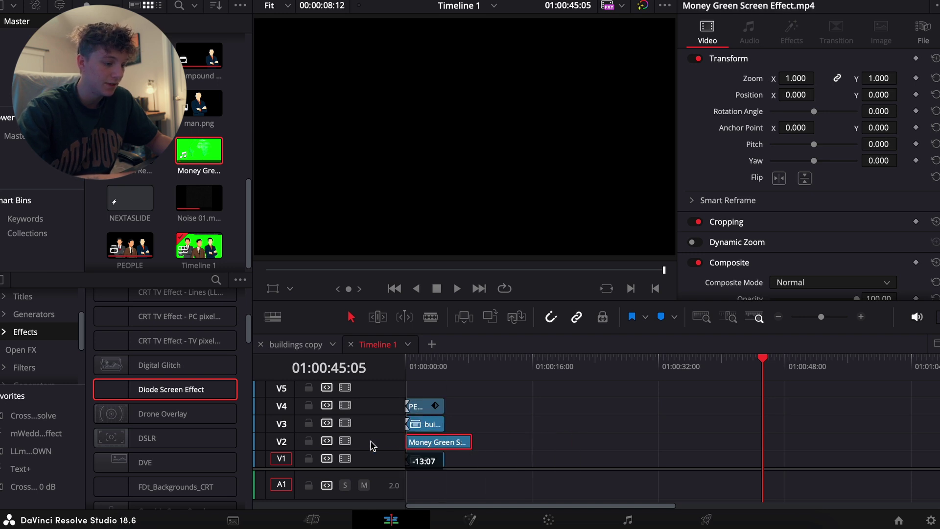
left_click_drag(427, 372, 329, 374)
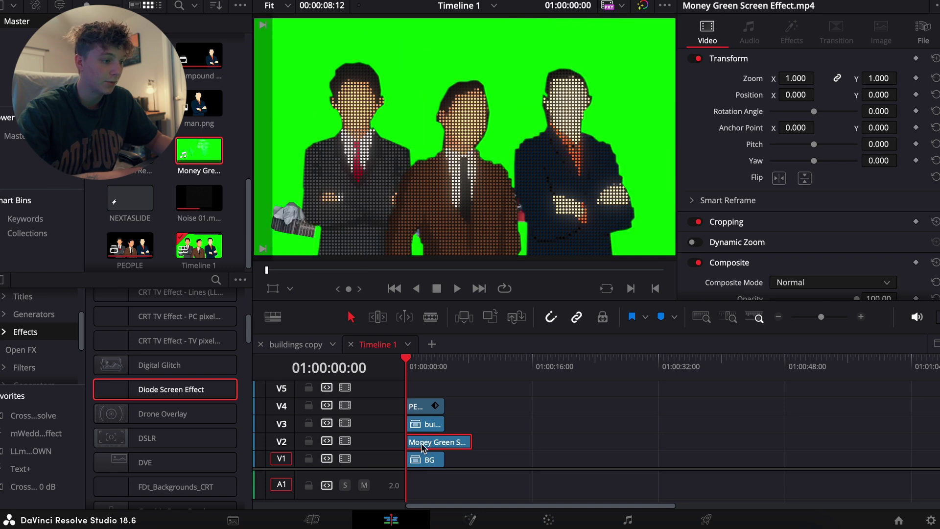
Open the money clip in Fusion, add a Delta Keyer after MediaIn1, and sample the green backdrop as its background color
left_click_drag(419, 370, 429, 369)
left_click(446, 369)
left_click(473, 520)
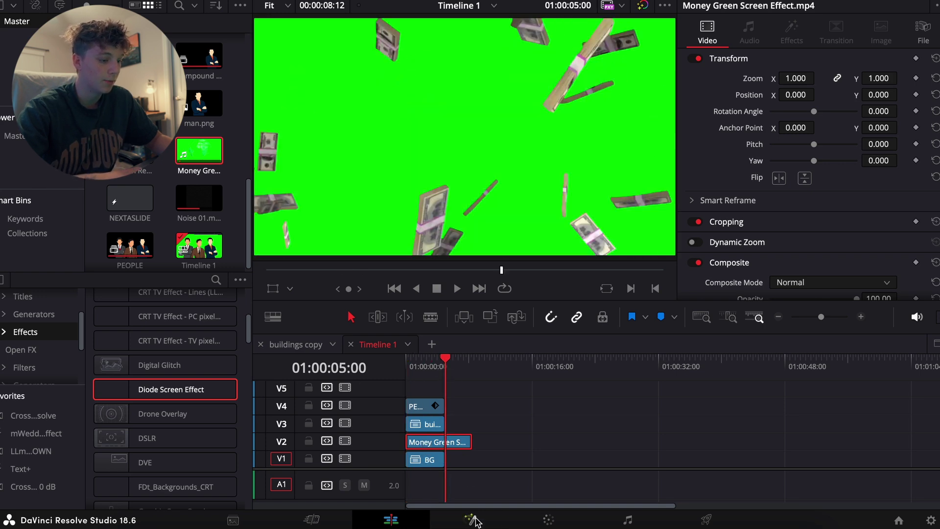
key("shift+space")
type("del")
key("Return")
left_click(908, 2)
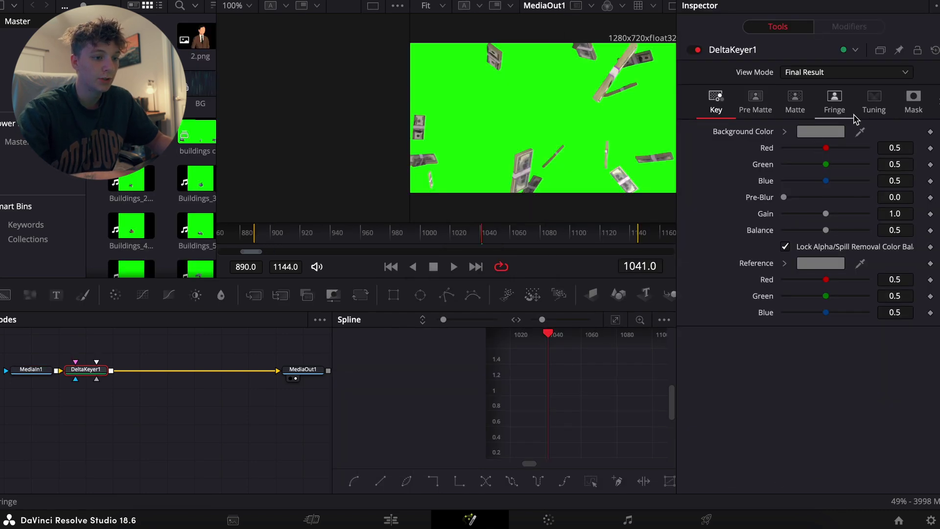
left_click_drag(748, 119, 551, 80)
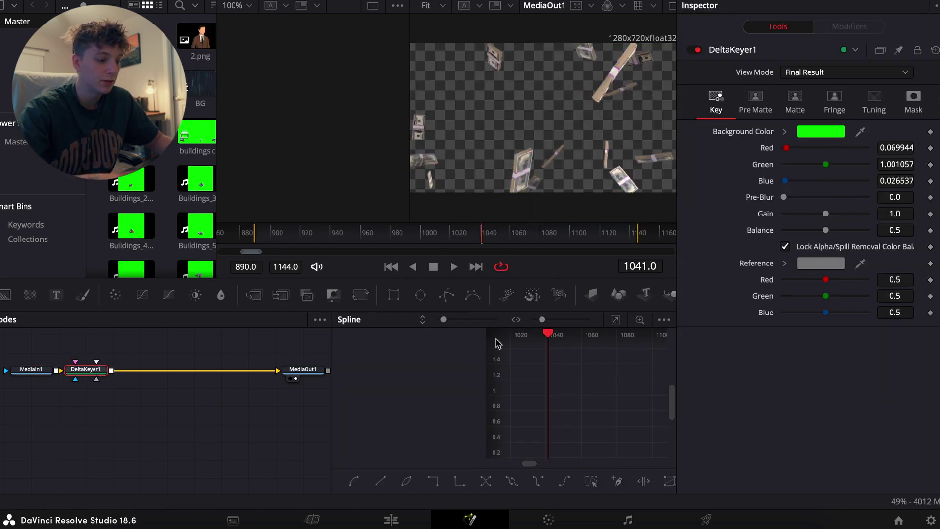
Back on the edit timeline, trim the keyed money clip to end with the other clips and turn it into a compound clip
left_click(391, 520)
key("Home")
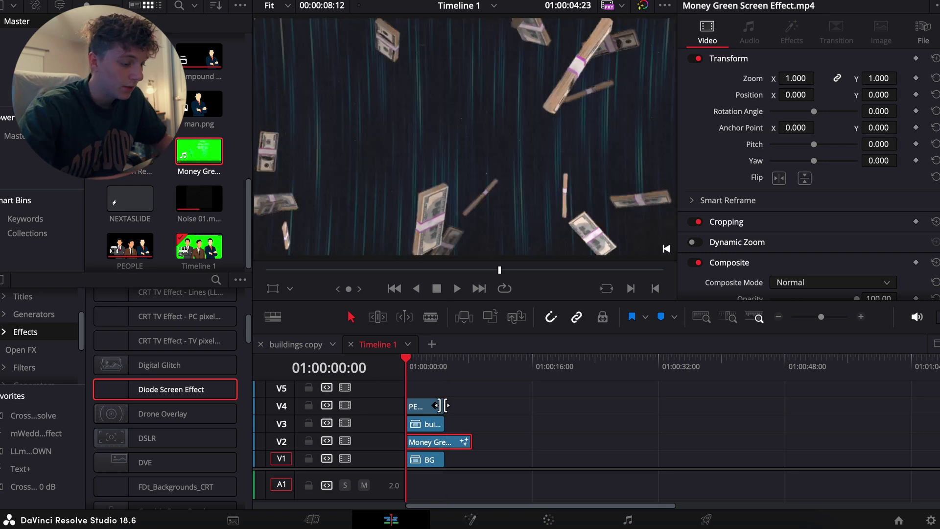
left_click(459, 425)
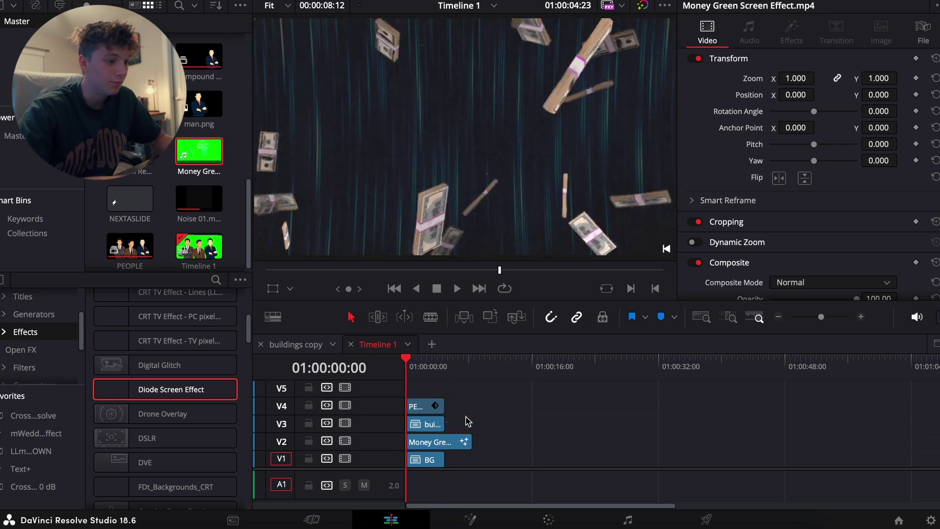
key("space")
key("space")
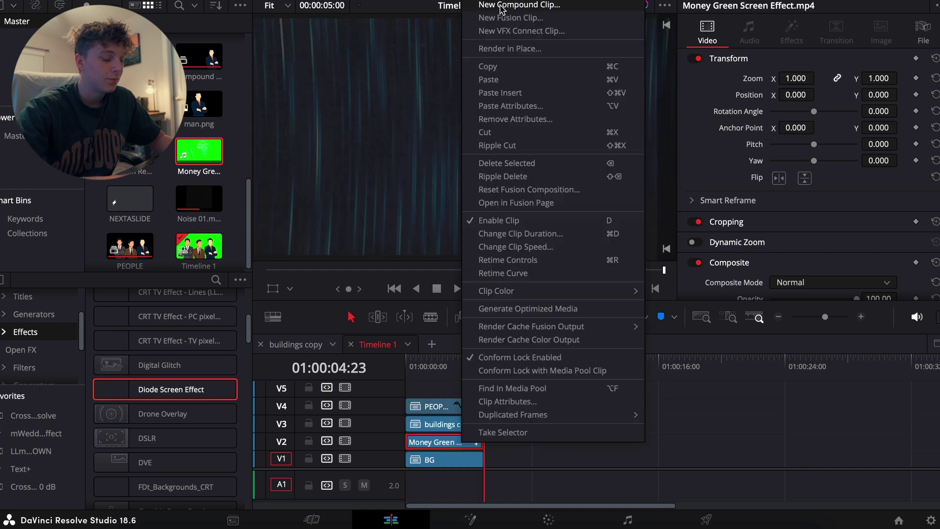
left_click(455, 6)
left_click(555, 306)
left_click(445, 375)
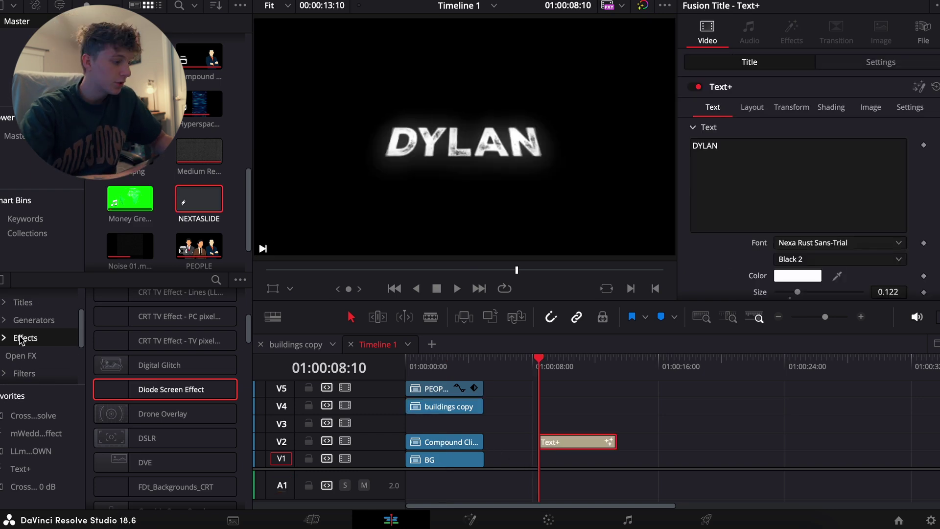
Find the Text+ title among the titles and try placing it on V2 after the existing title clip
scroll(19, 338, "up", 1)
left_click(19, 320)
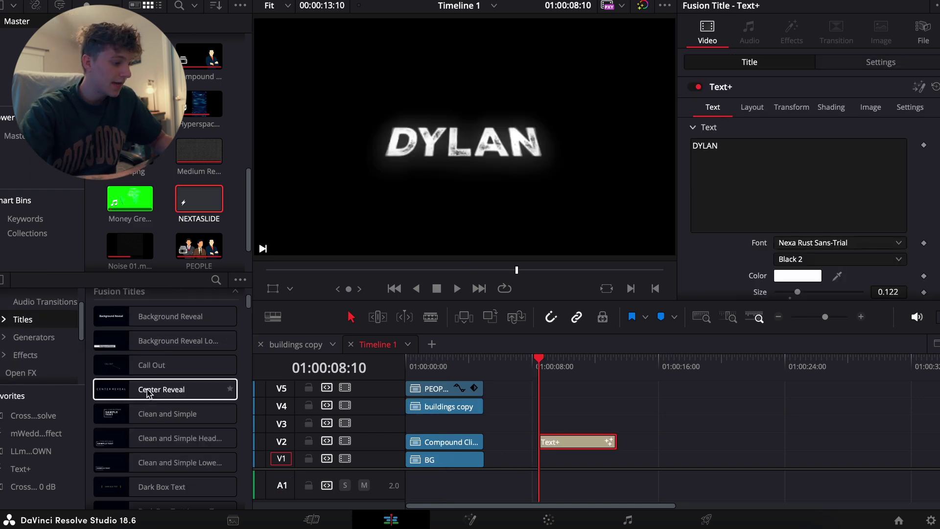
scroll(147, 392, "down", 2)
scroll(147, 392, "up", 8)
left_click_drag(147, 446, 665, 437)
left_click(669, 376)
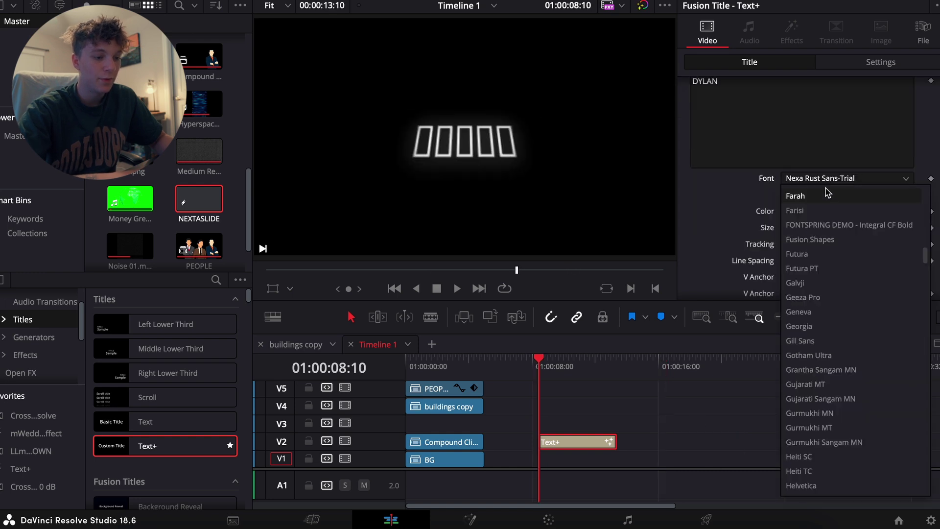
Change the title's font to FONTSPRING DEMO - Integral CF Bold and its text to Glitch
left_click(856, 225)
key("ctrl+a")
type("Glitch")
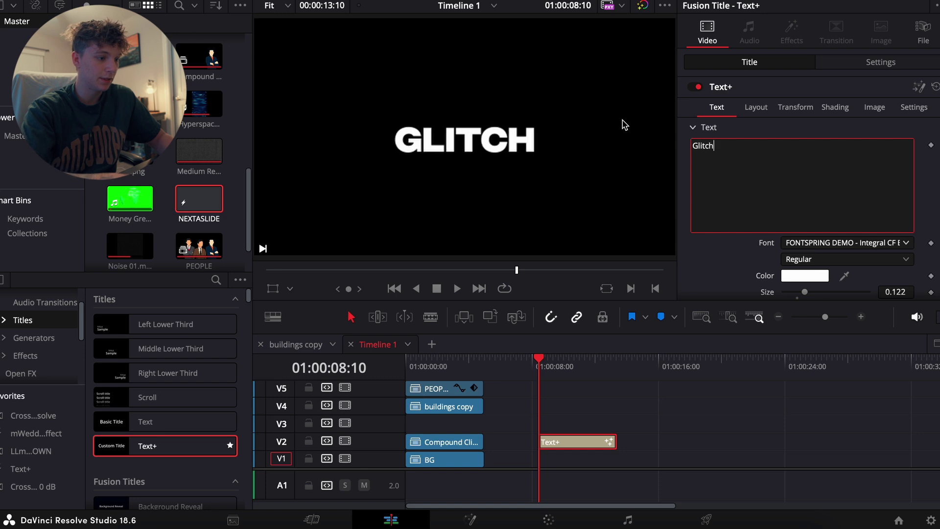
Enlarge the Glitch title to a size of 0.189
scroll(764, 191, "down", 3)
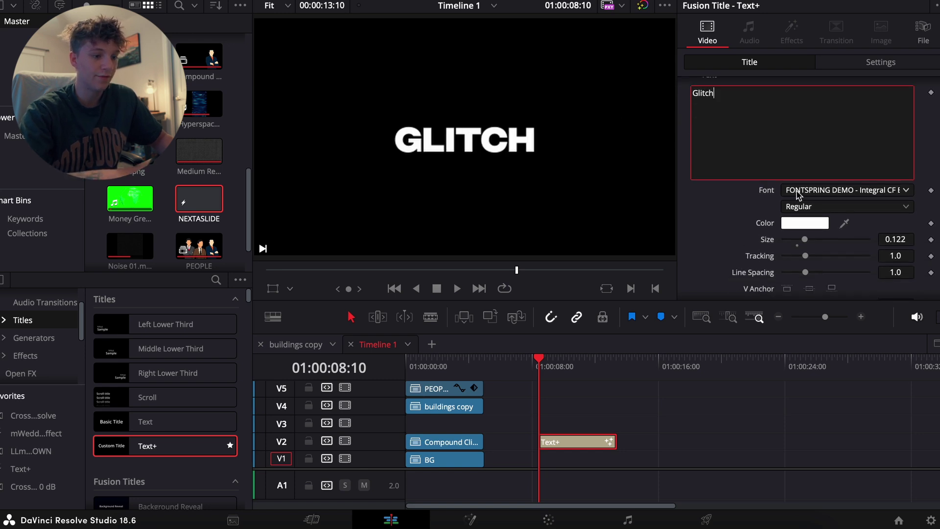
scroll(808, 198, "down", 3)
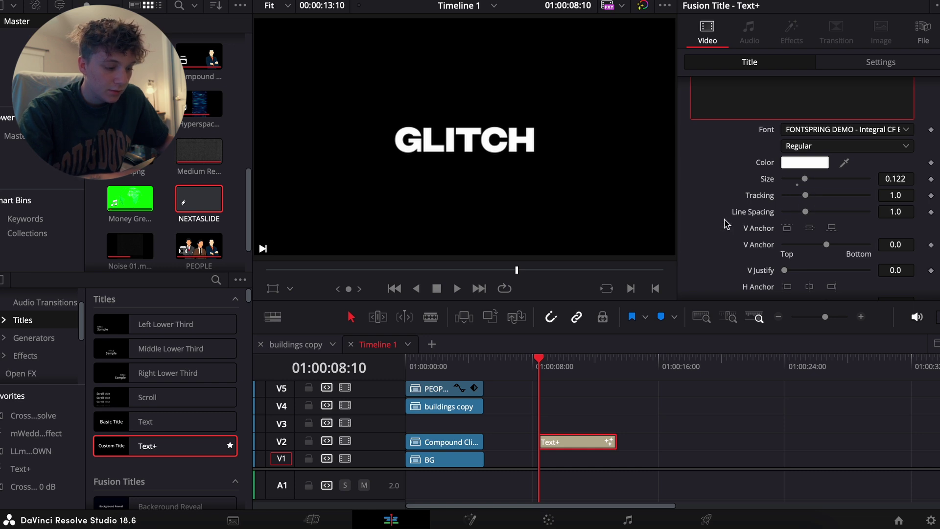
scroll(725, 224, "up", 6)
scroll(726, 224, "down", 4)
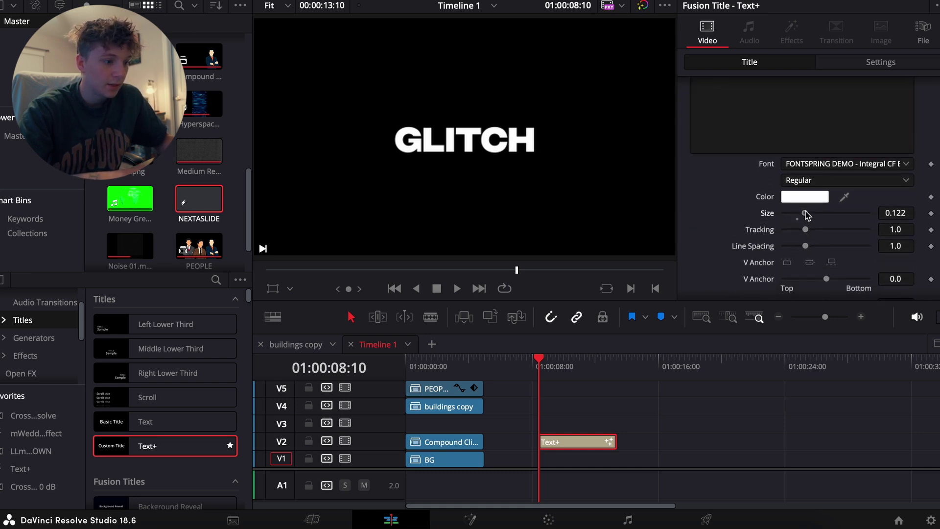
left_click_drag(805, 214, 817, 213)
scroll(746, 192, "up", 4)
Move the Glitch title to V6 at the timeline start and set its layout center Y to 0.746
left_click_drag(552, 441, 411, 382)
left_click(423, 372)
left_click(442, 373)
left_click(455, 372)
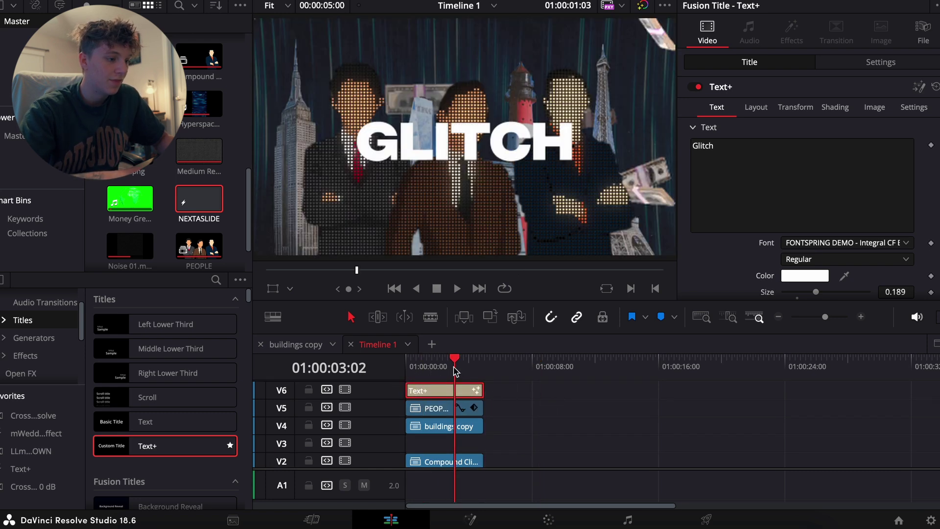
left_click(757, 111)
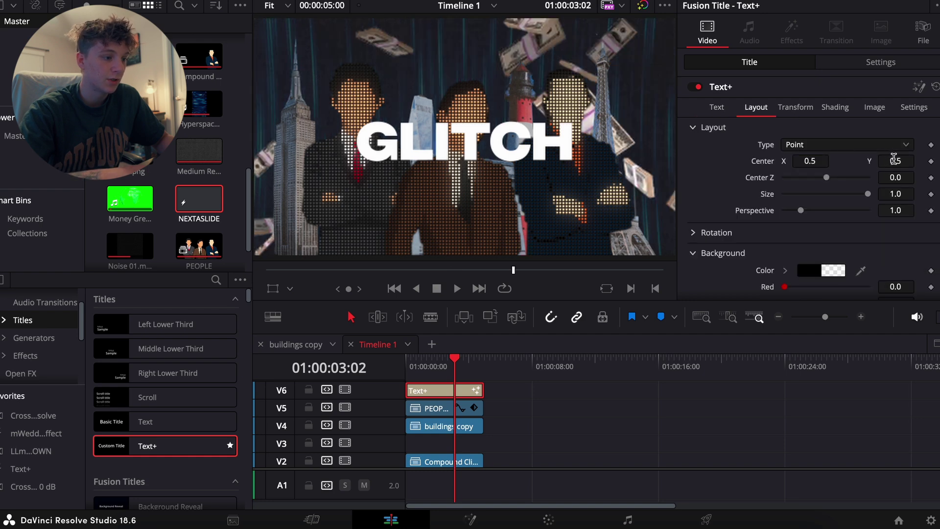
left_click_drag(895, 162, 916, 161)
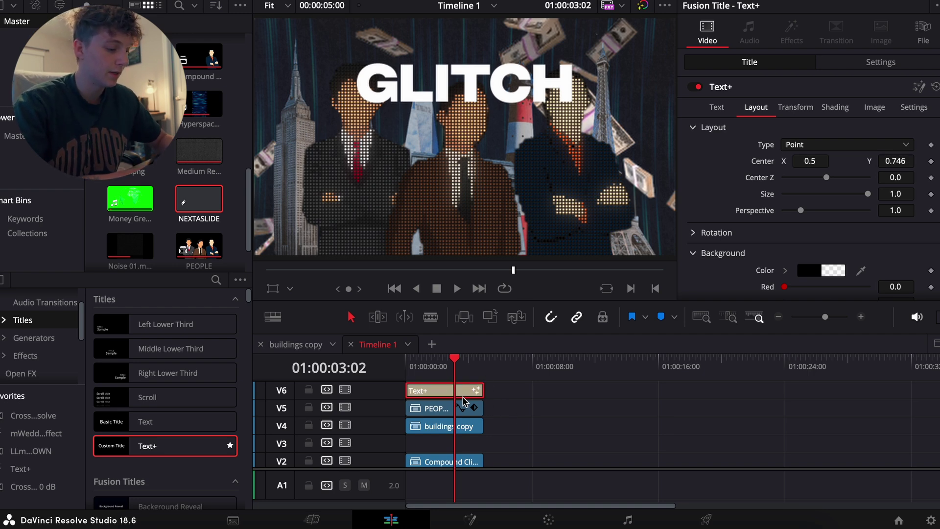
Duplicate the Glitch title onto V7 and change the copy's text to IN THE SYSTEM
left_click_drag(442, 392, 442, 382)
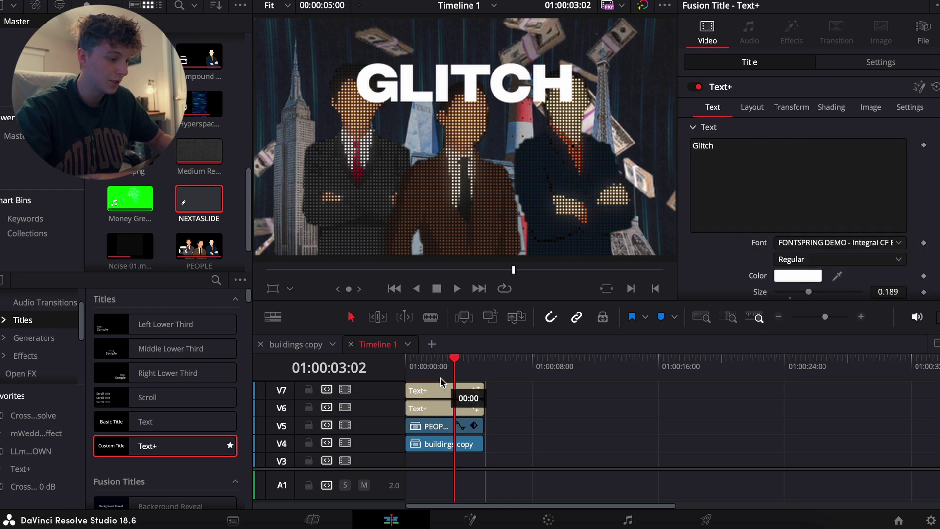
left_click(700, 215)
type("IN THE SYST")
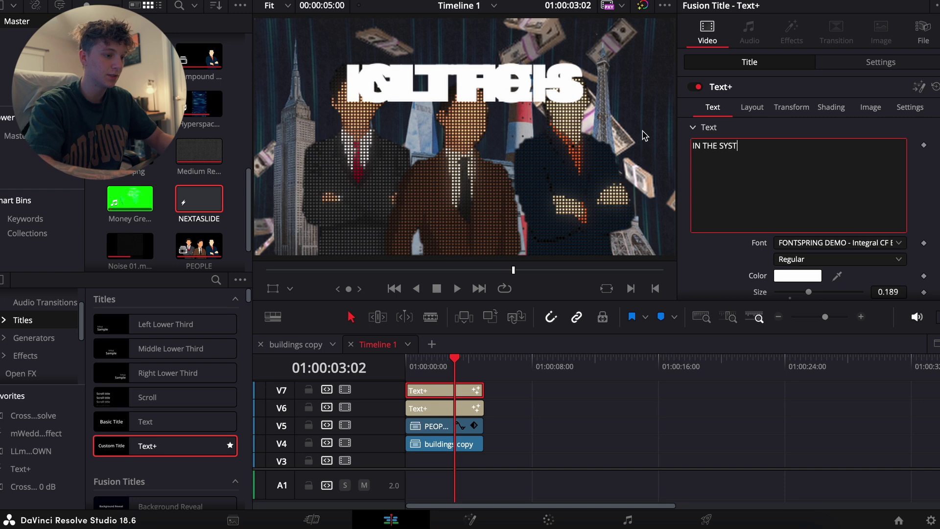
type("EM")
Set the IN THE SYSTEM title's font to 911 Porscha Semi-Italic and its size to 0.0591
left_click(800, 244)
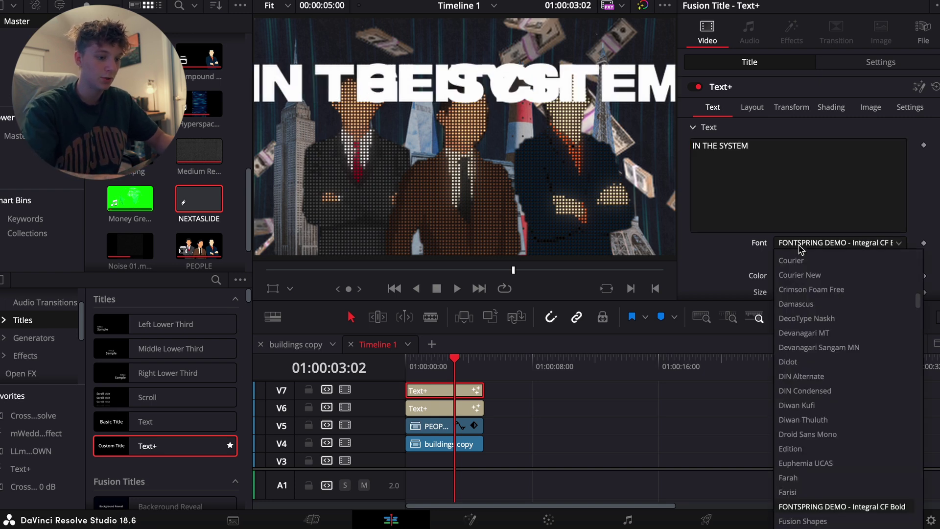
scroll(802, 258, "up", 15)
left_click(807, 260)
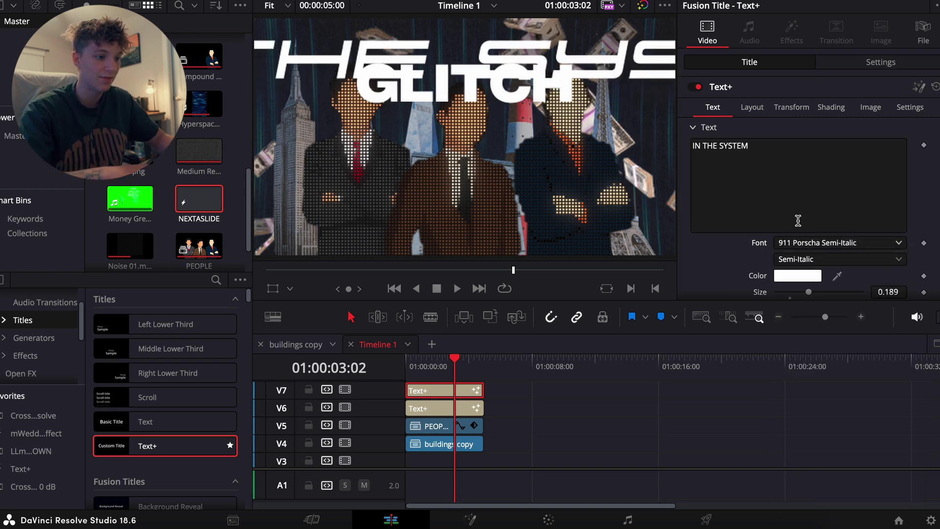
left_click(752, 108)
left_click(710, 108)
scroll(787, 177, "down", 5)
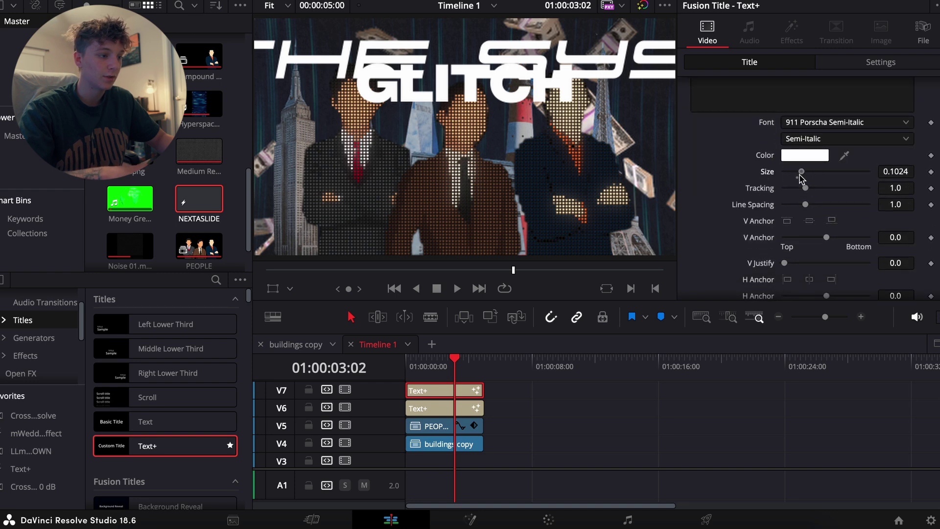
left_click_drag(801, 175, 795, 175)
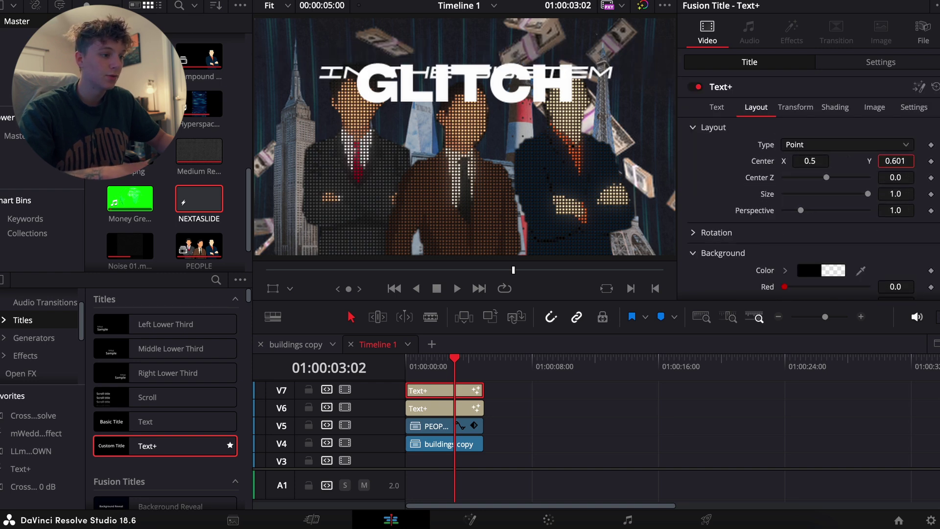
Lower the IN THE SYSTEM title until it sits just beneath GLITCH and color it red
left_click_drag(895, 161, 885, 160)
left_click(713, 107)
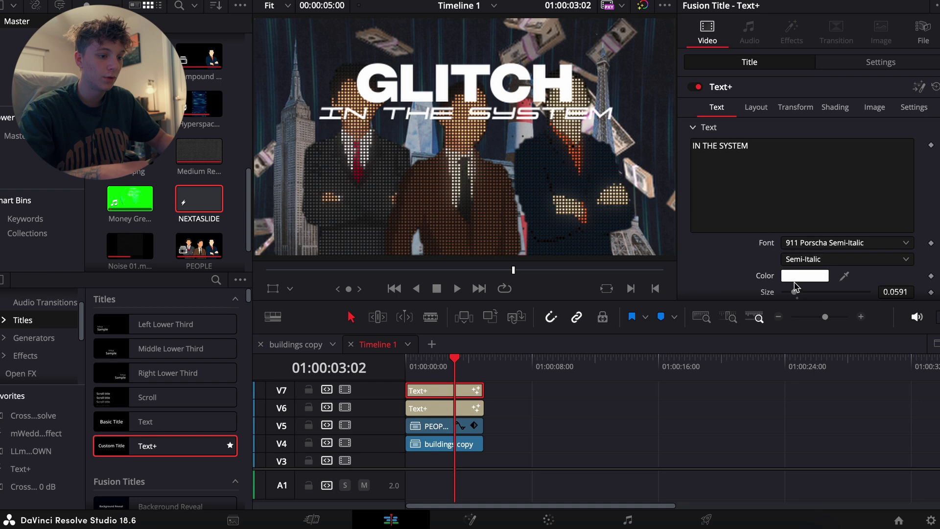
left_click_drag(98, 384, 189, 394)
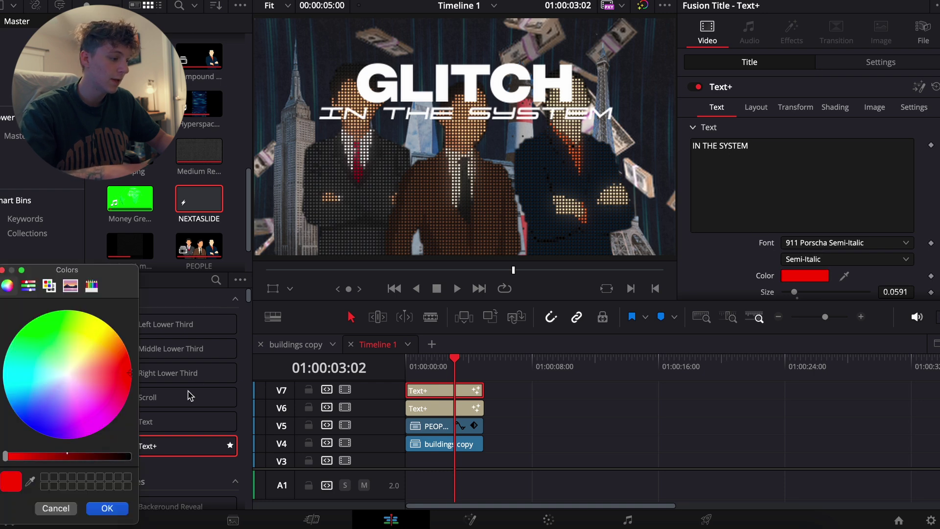
left_click(108, 508)
Open the IN THE SYSTEM title in Fusion, add a Glow node after Template, and raise its glow size to about 47
key("shift+5")
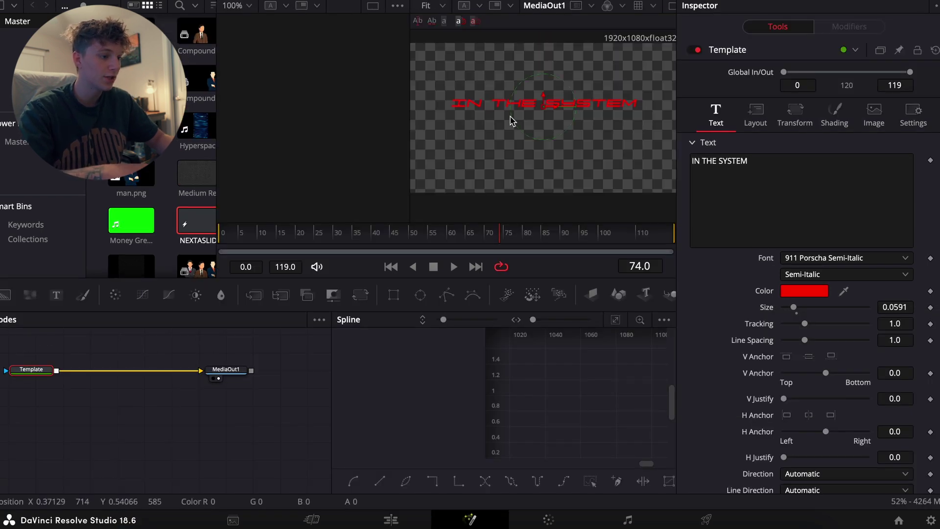
key("shift+space")
type("glo")
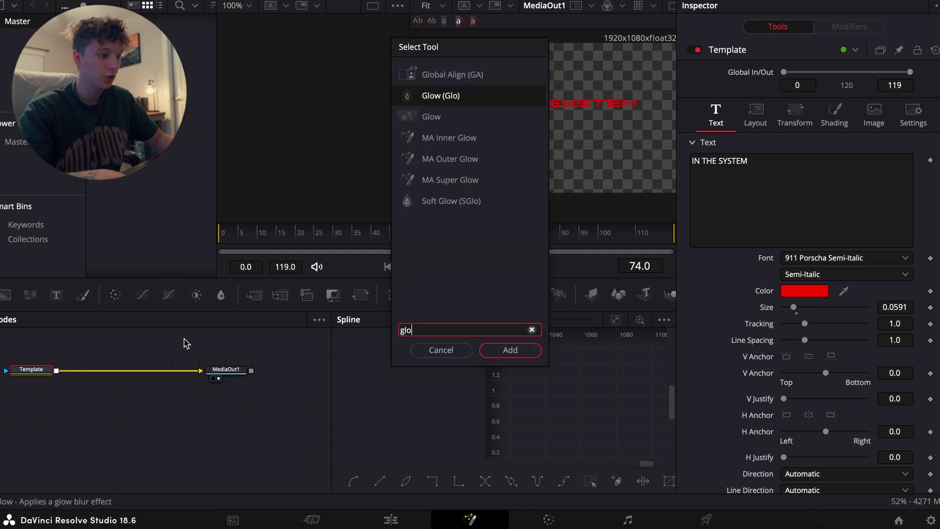
key("Return")
left_click_drag(793, 156, 827, 157)
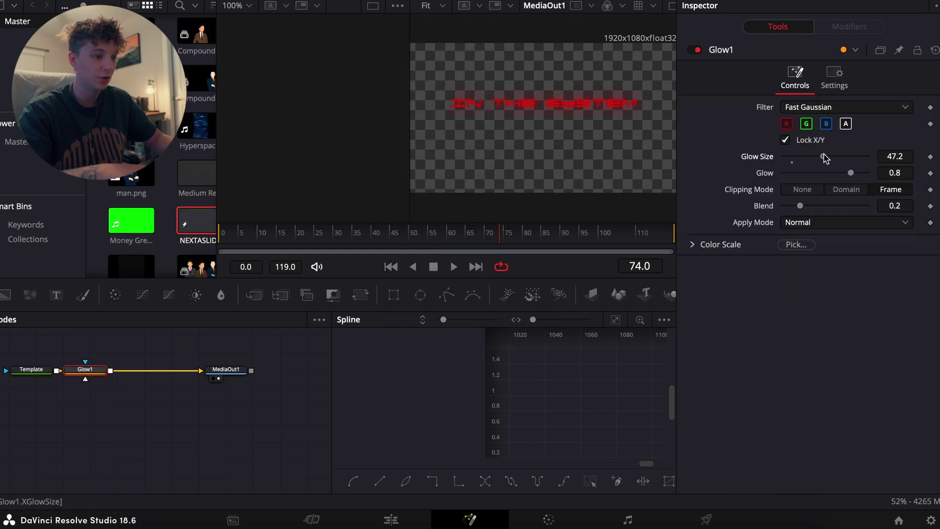
Set Glow1's glow size to 44.9 and space the node away from Template before returning to the Edit page
key("Home")
left_click_drag(92, 373, 110, 374)
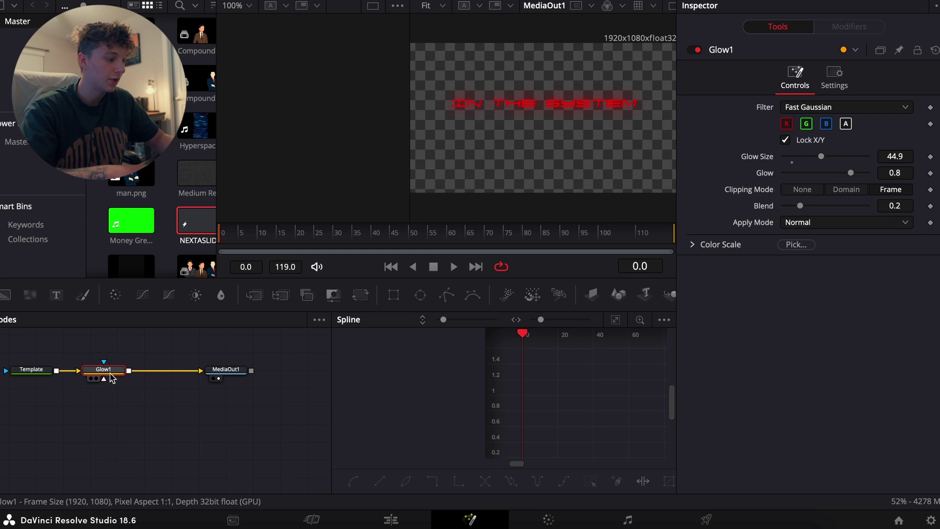
left_click(392, 521)
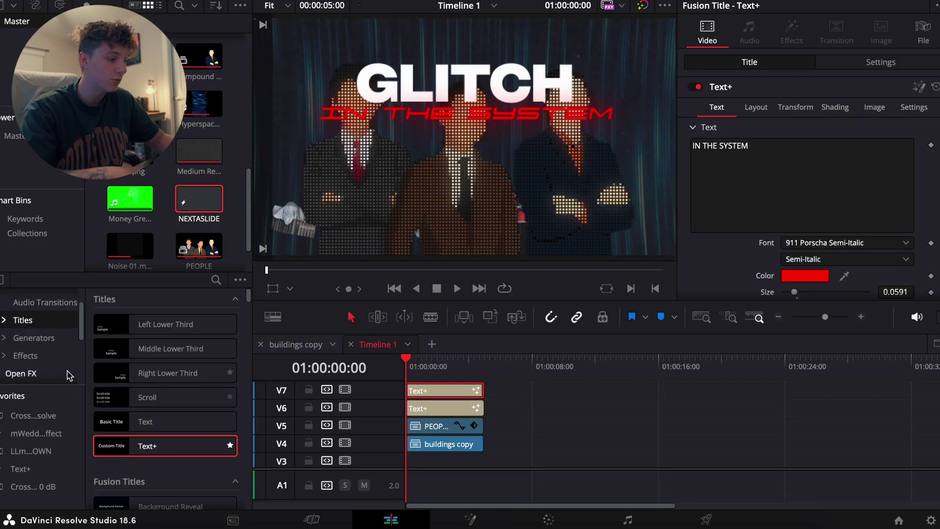
Apply the DOWN-UP effect from the PRE-ANIMATE group to the IN THE SYSTEM title on V7
left_click(23, 360)
scroll(128, 364, "down", 15)
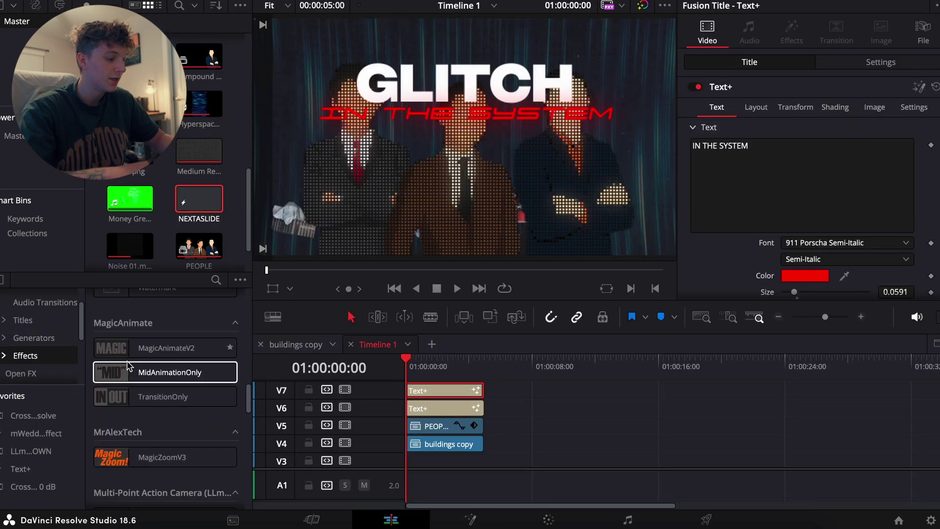
scroll(120, 362, "down", 2)
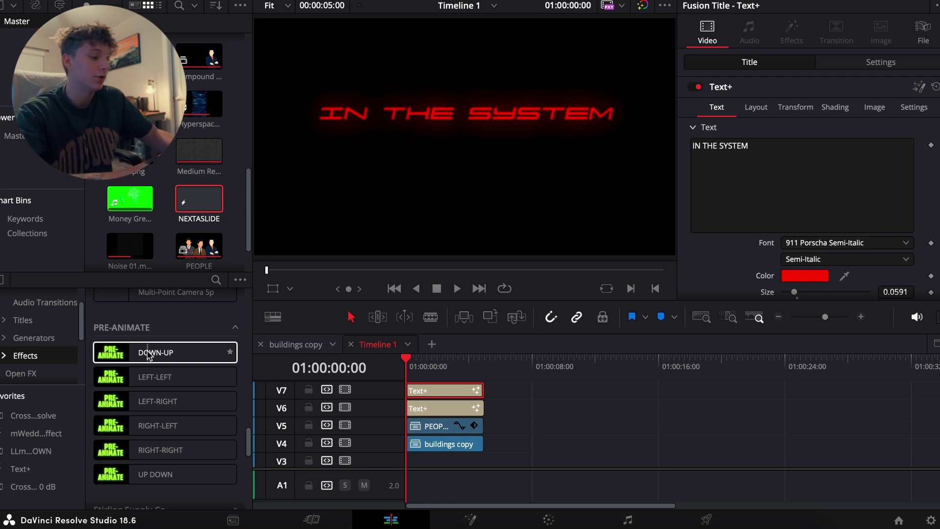
left_click_drag(123, 355, 431, 391)
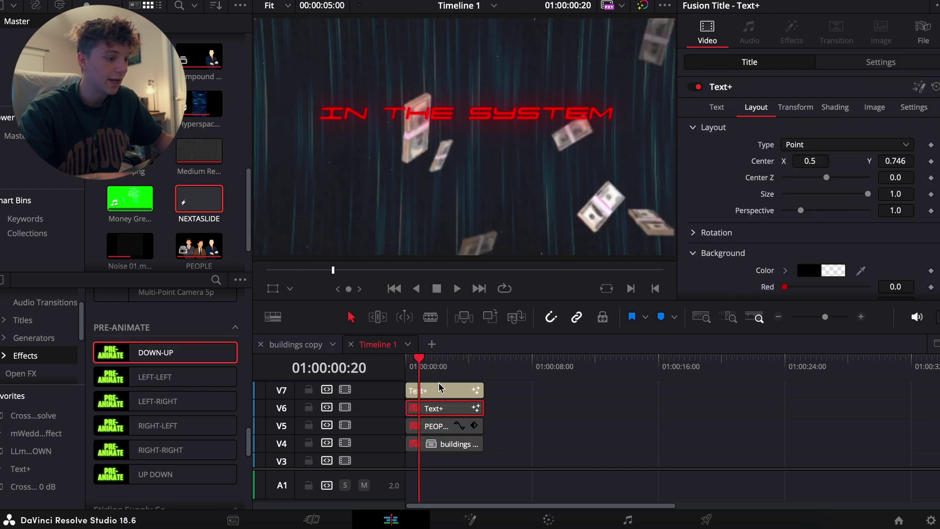
Play the title's entrance from the start and examine the DOWN-UP effect's controls on the IN THE SYSTEM title
key("space")
left_click_drag(431, 369, 406, 369)
key("space")
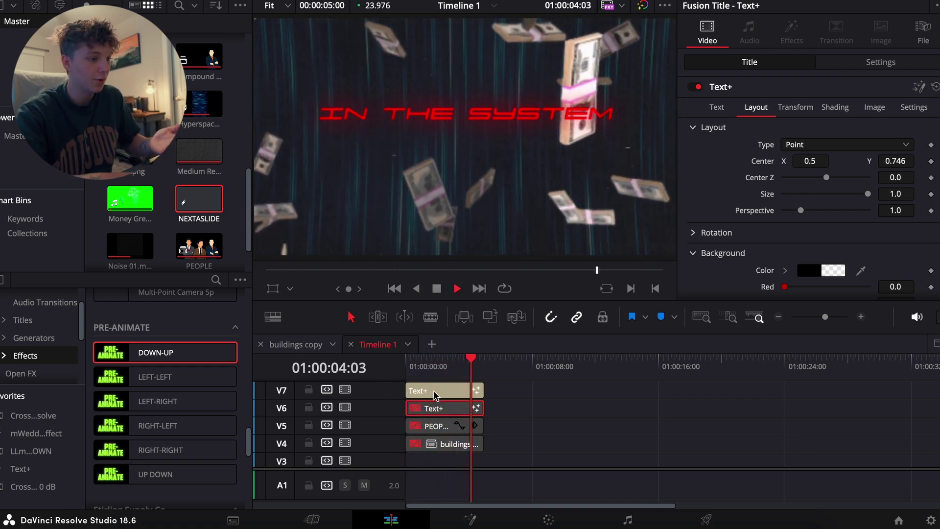
key("Home")
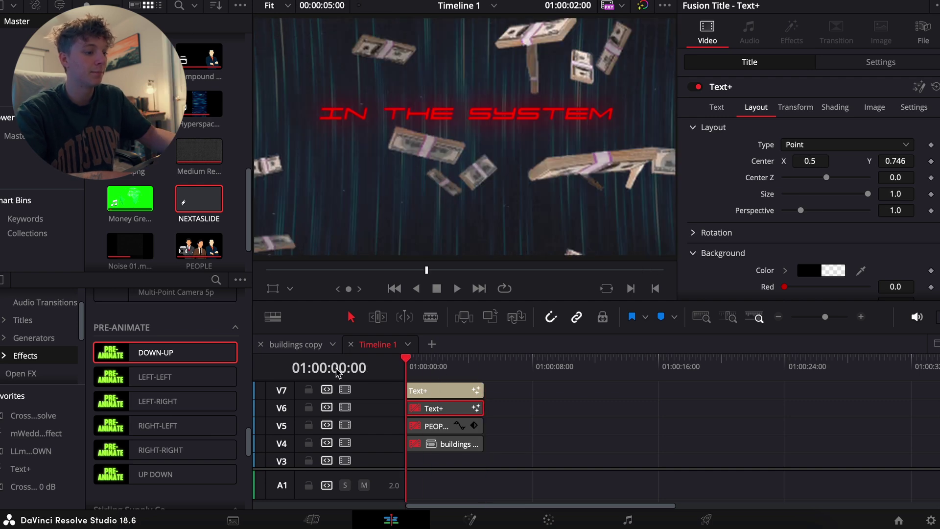
key("space")
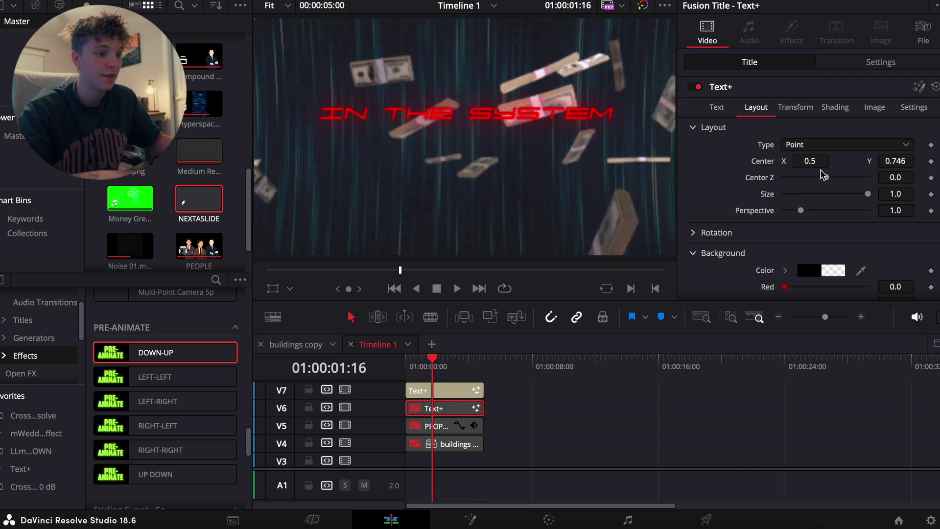
left_click(451, 387)
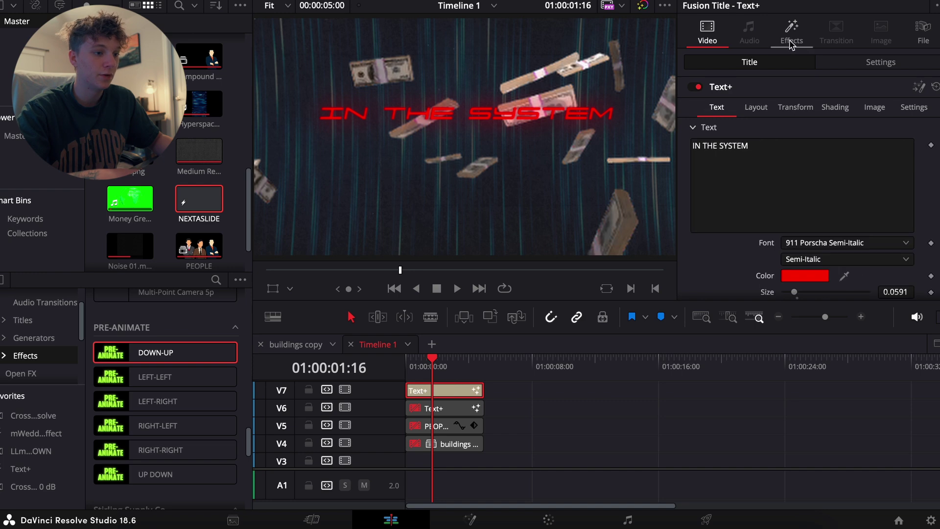
left_click(792, 32)
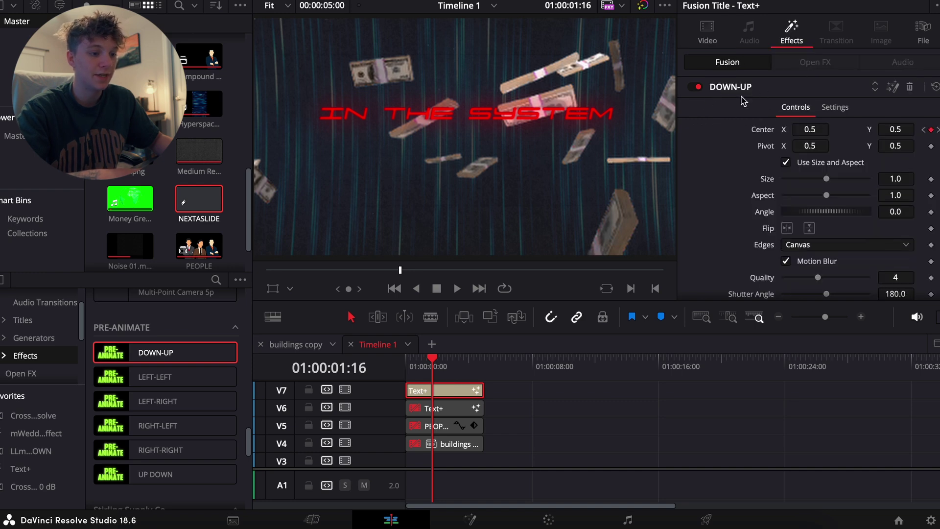
scroll(743, 101, "down", 8)
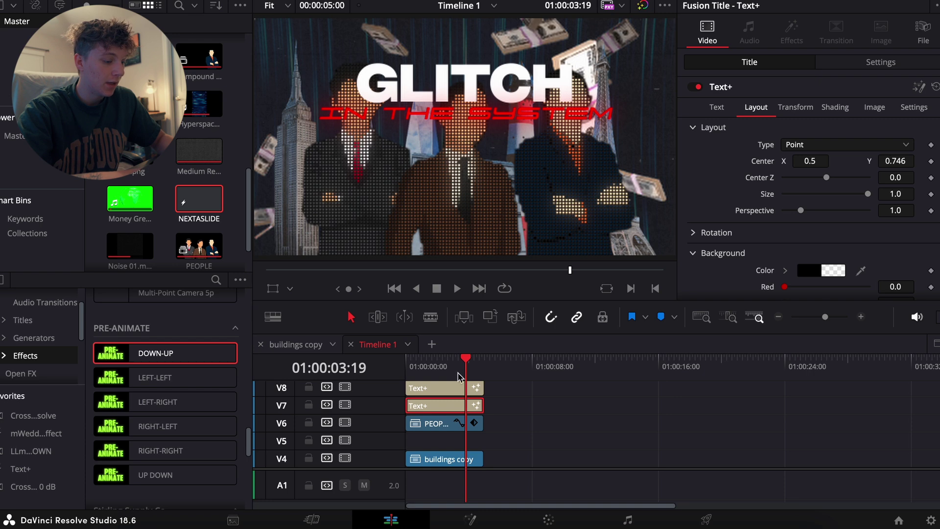
Place the GLITCH title on V5 behind the PEOPLE clip, and raise the IN THE SYSTEM title on V7 to center Y 0.646
left_click_drag(450, 409, 450, 444)
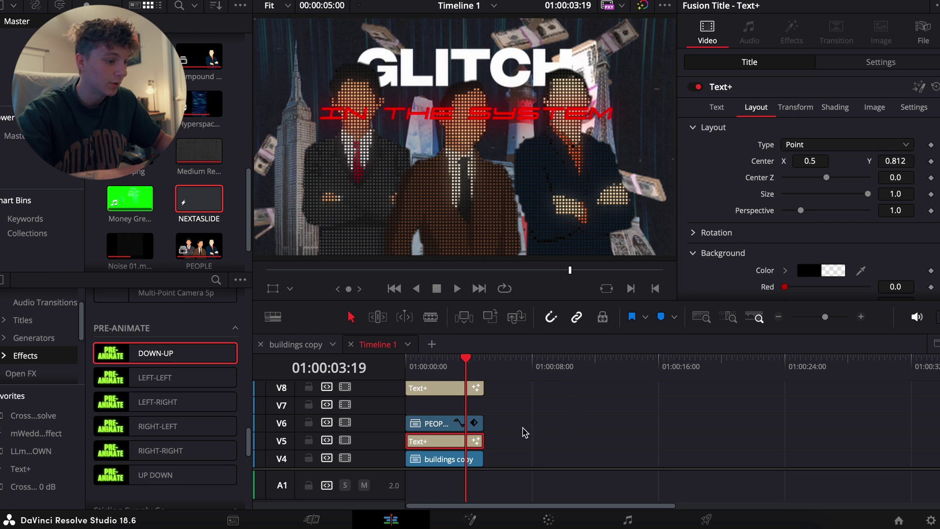
left_click(435, 391)
left_click_drag(435, 392, 441, 410)
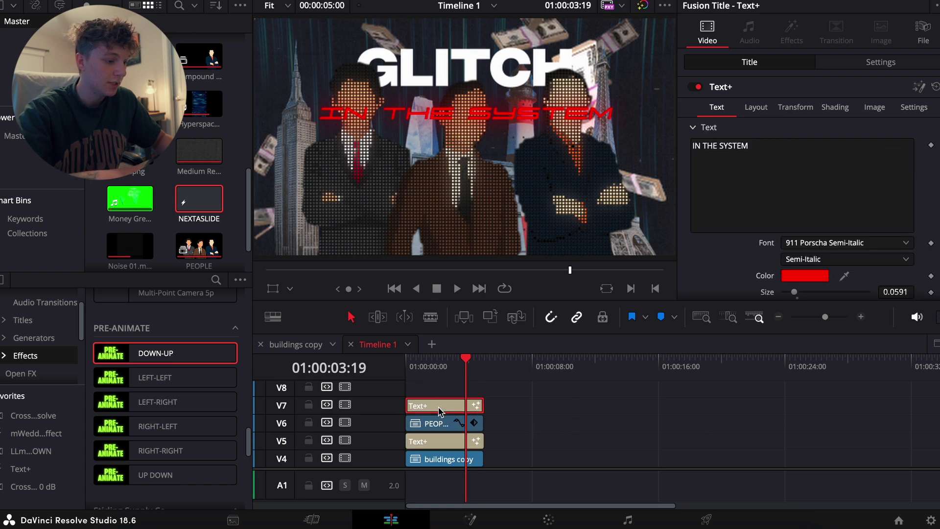
left_click(756, 109)
left_click_drag(895, 161, 891, 165)
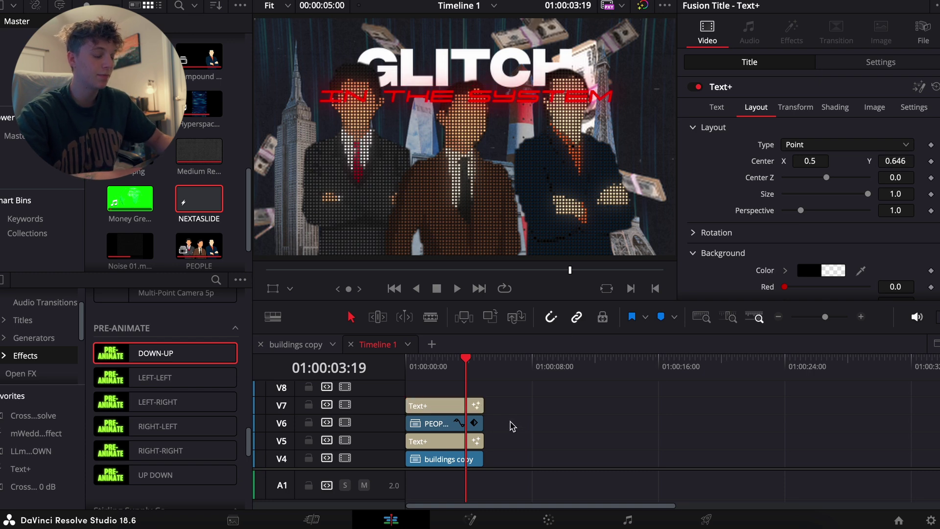
Shift the upper clips down to close the empty tracks so the stack occupies V1 to V6
scroll(512, 426, "down", 3)
left_click_drag(512, 417, 435, 399)
left_click_drag(435, 396, 431, 383)
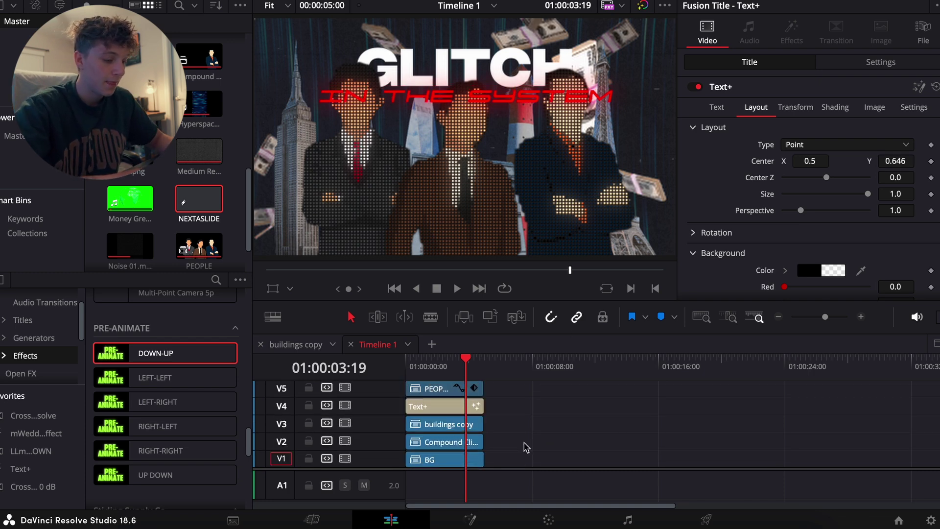
Combine all the clips stacked on the timeline into a new Fusion clip
left_click_drag(523, 460, 423, 386)
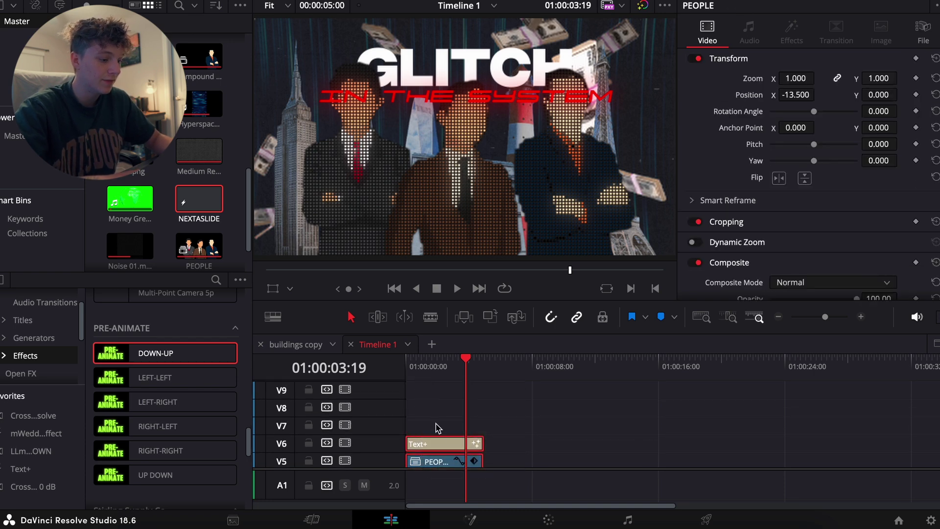
right_click(440, 441)
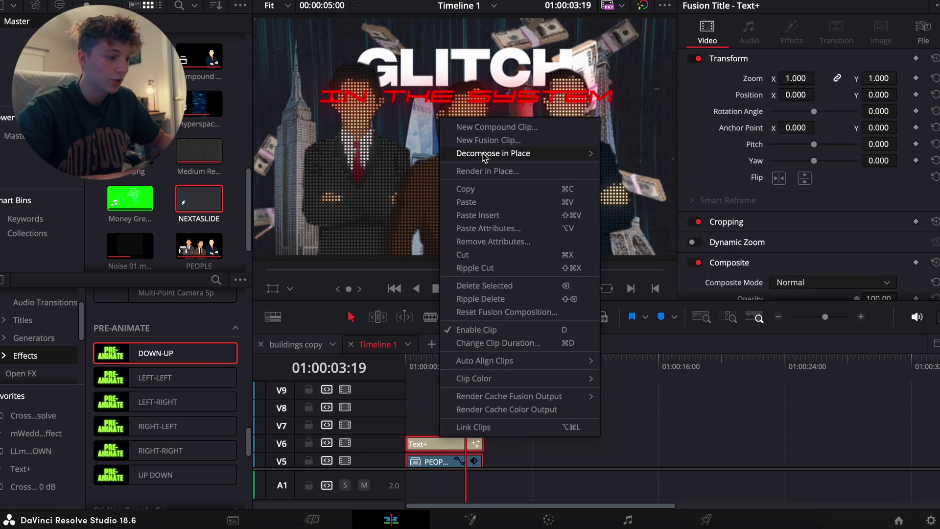
left_click(489, 141)
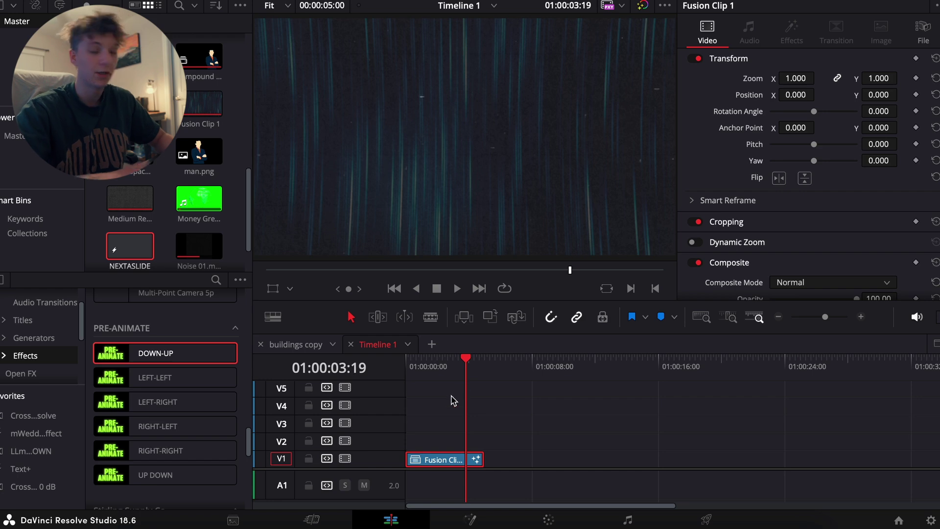
Open the combined clip in Fusion and delete the Merge1 to Merge5 nodes
left_click(470, 520)
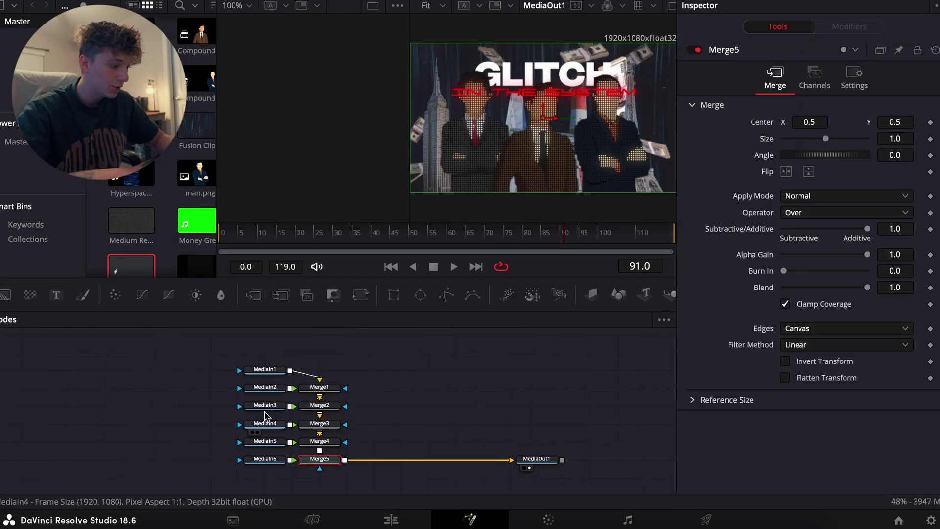
left_click_drag(345, 482, 313, 391)
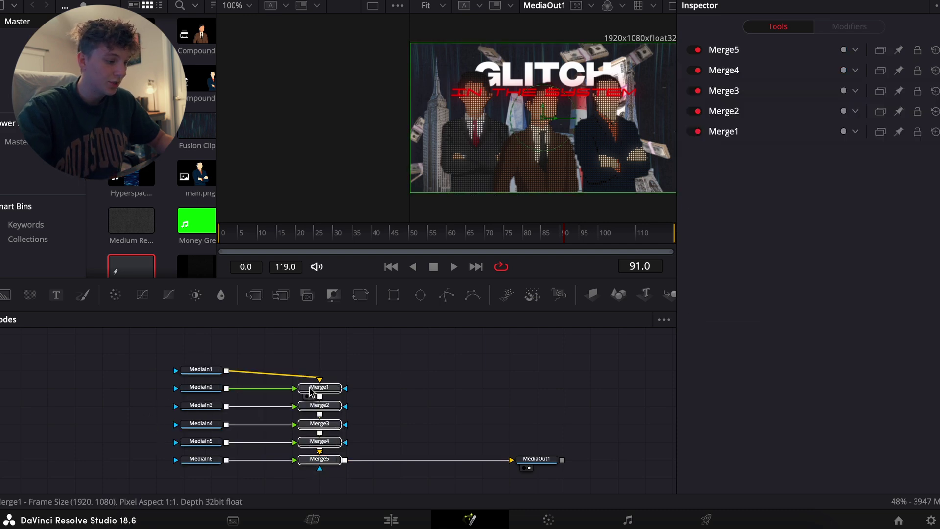
key("Delete")
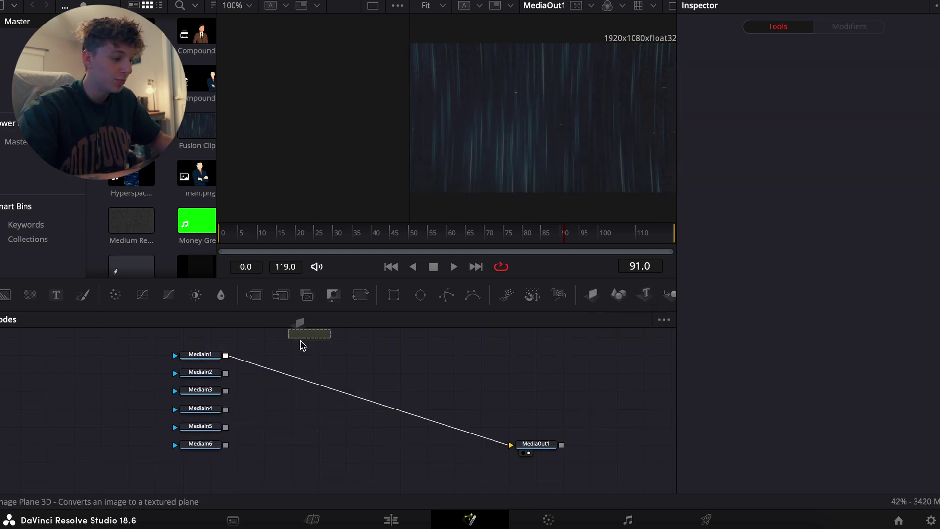
Add six Image Plane 3D nodes and connect MediaIn1 through MediaIn6 each to its own plane
left_click_drag(300, 345, 274, 385)
left_click_drag(591, 295, 271, 400)
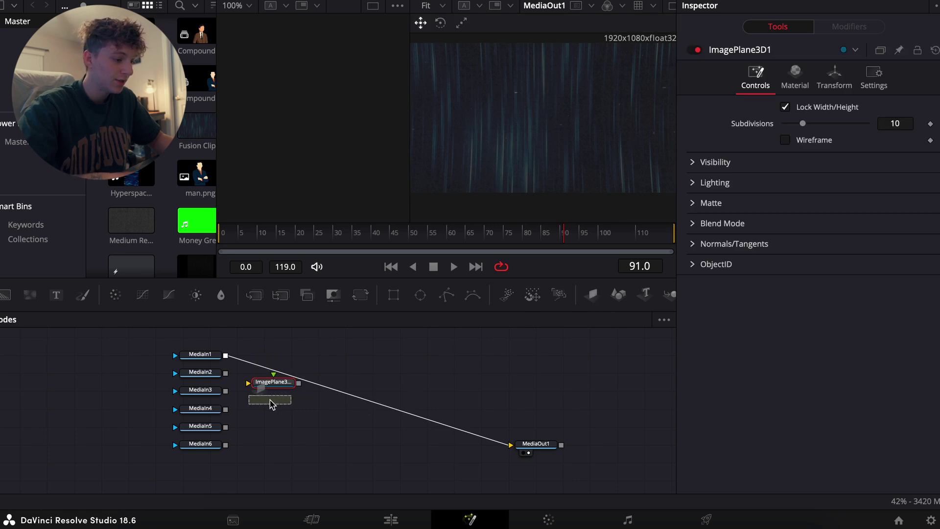
left_click_drag(592, 295, 265, 418)
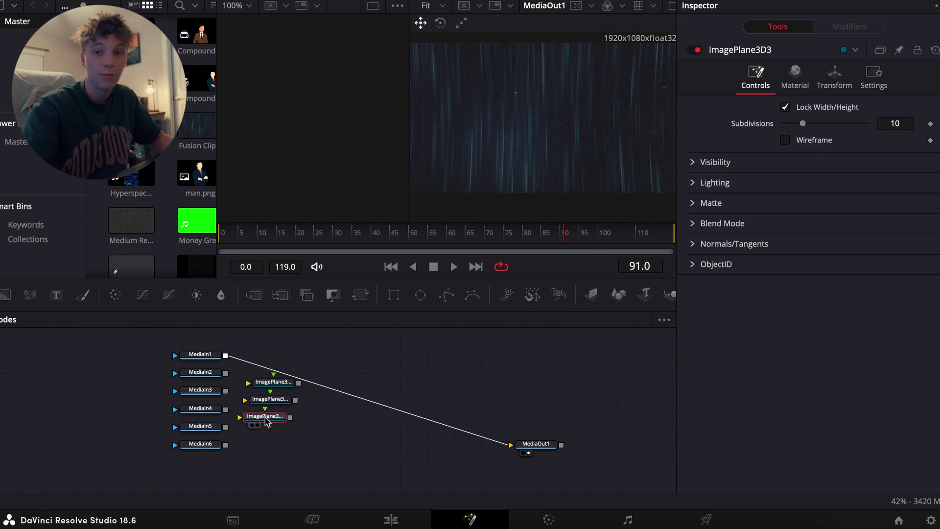
left_click_drag(612, 299, 262, 437)
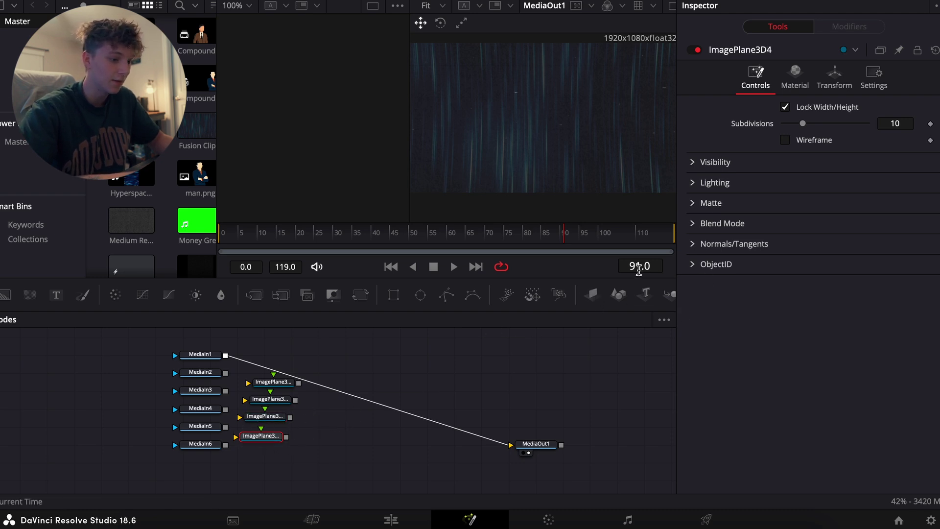
left_click_drag(593, 295, 269, 462)
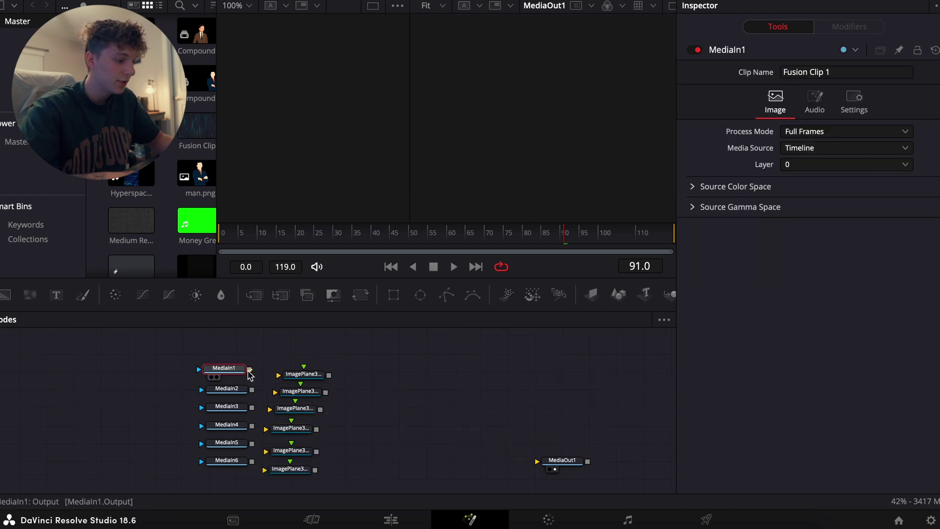
left_click_drag(248, 370, 273, 446)
Add a Merge 3D node followed by a Renderer 3D node, and connect the renderer to MediaOut1
left_click_drag(670, 294, 383, 457)
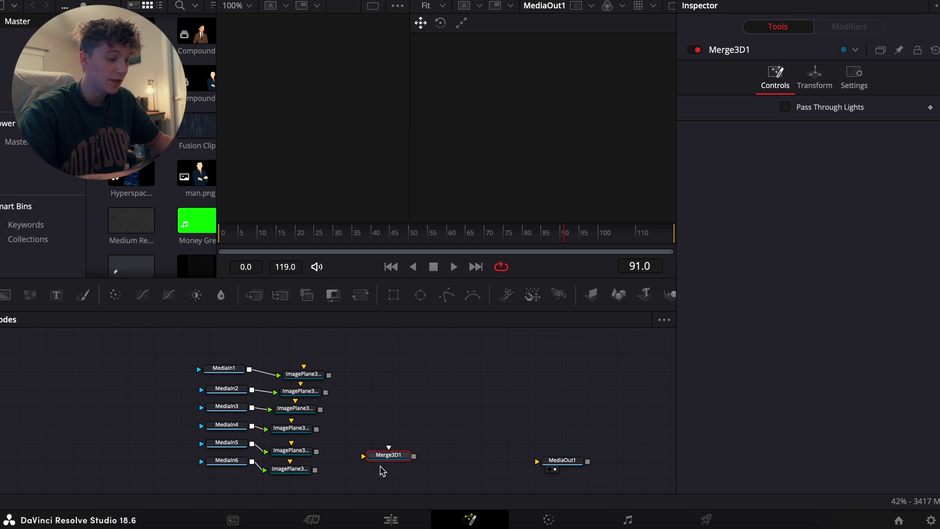
key("shift+space")
type("ren")
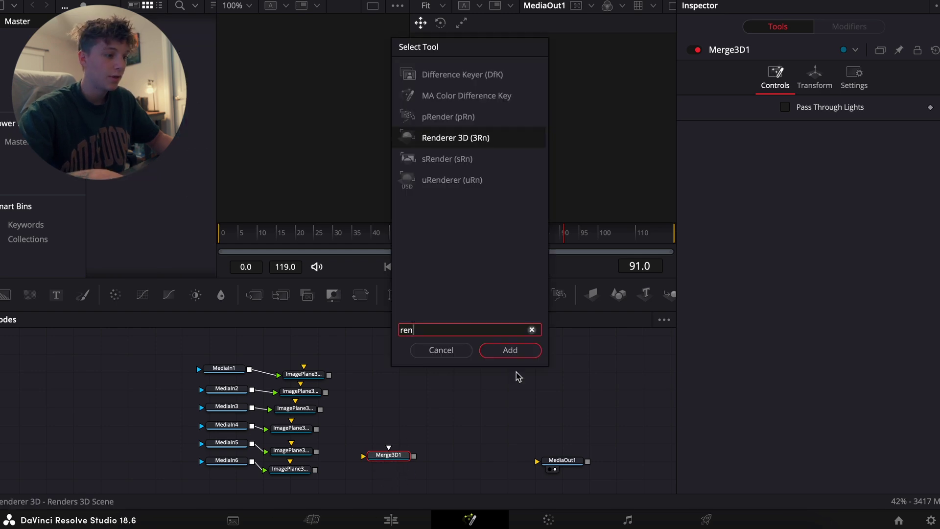
key("Return")
left_click_drag(445, 457, 562, 465)
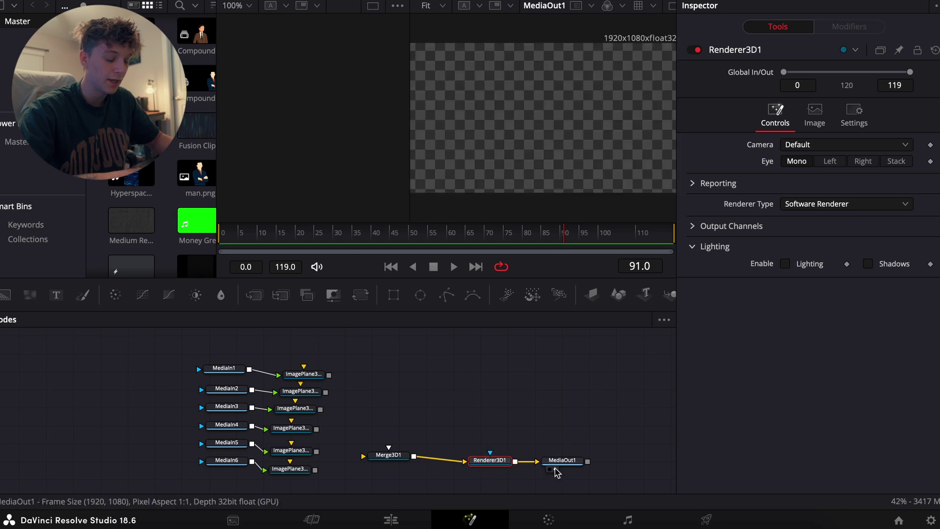
Add a Camera 3D node and place it above the MediaIn and Image Plane 3D nodes
left_click_drag(386, 457, 395, 459)
key("shift+space")
type("camer")
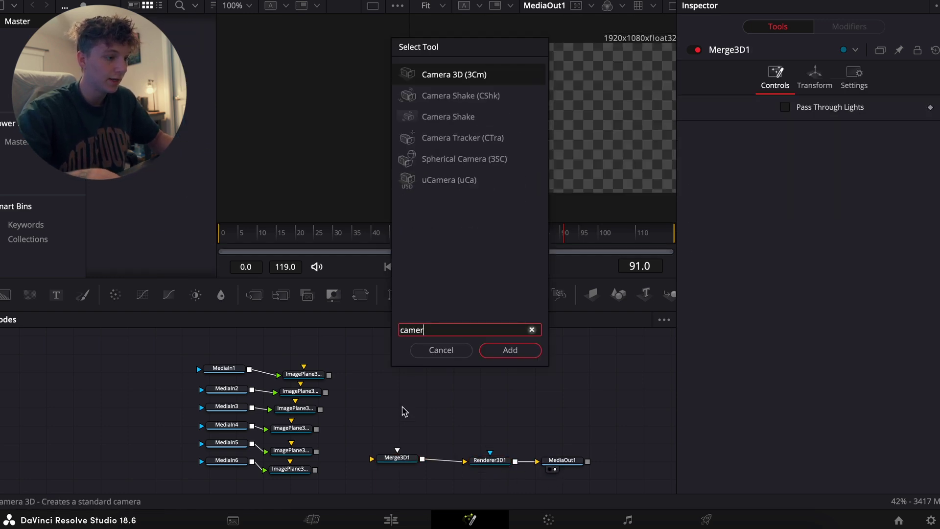
key("Return")
left_click_drag(408, 411, 273, 353)
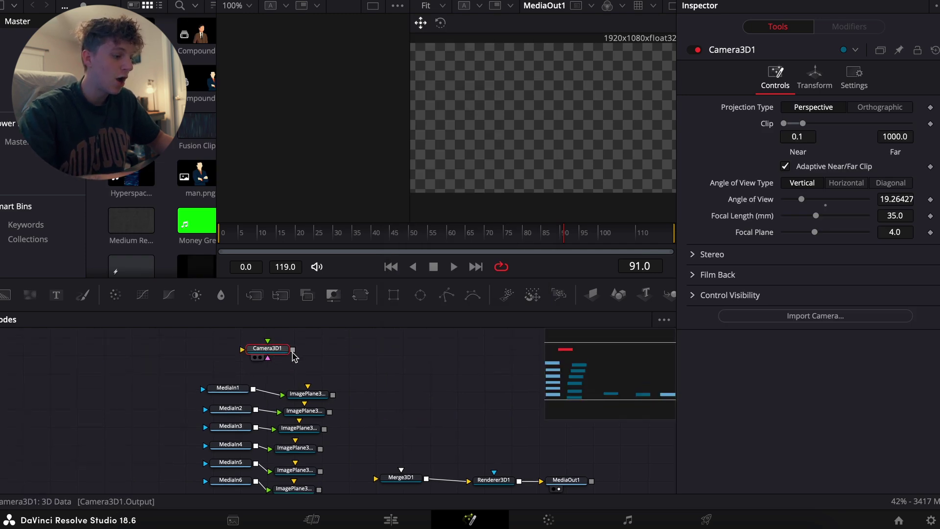
Connect the Camera3D1 output to all six Image Plane 3D nodes
scroll(297, 353, "down", 1)
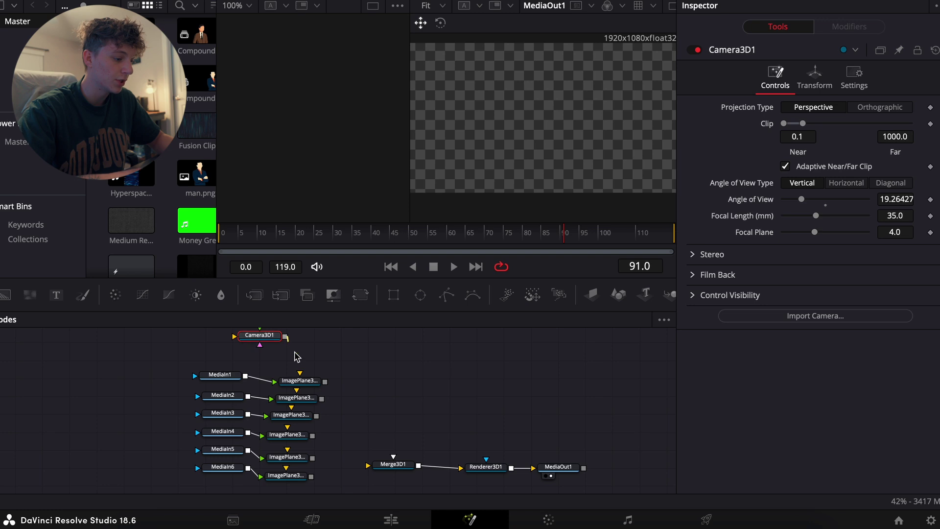
left_click_drag(285, 336, 283, 390)
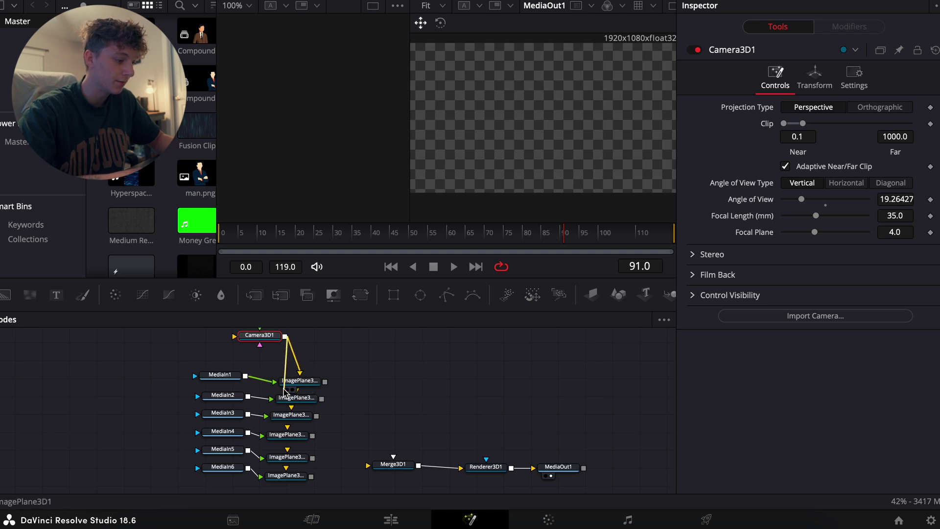
left_click_drag(285, 337, 289, 412)
left_click_drag(259, 345, 281, 476)
Connect the outputs of all six Image Plane 3D nodes to Merge3D1
left_click_drag(321, 384, 388, 462)
left_click_drag(317, 401, 363, 468)
left_click_drag(311, 418, 387, 466)
left_click_drag(307, 438, 388, 467)
left_click_drag(308, 460, 388, 467)
left_click_drag(306, 479, 389, 471)
Move Merge3D1 clear of the plane nodes and show its 3D scene in the second viewer
left_click(389, 468)
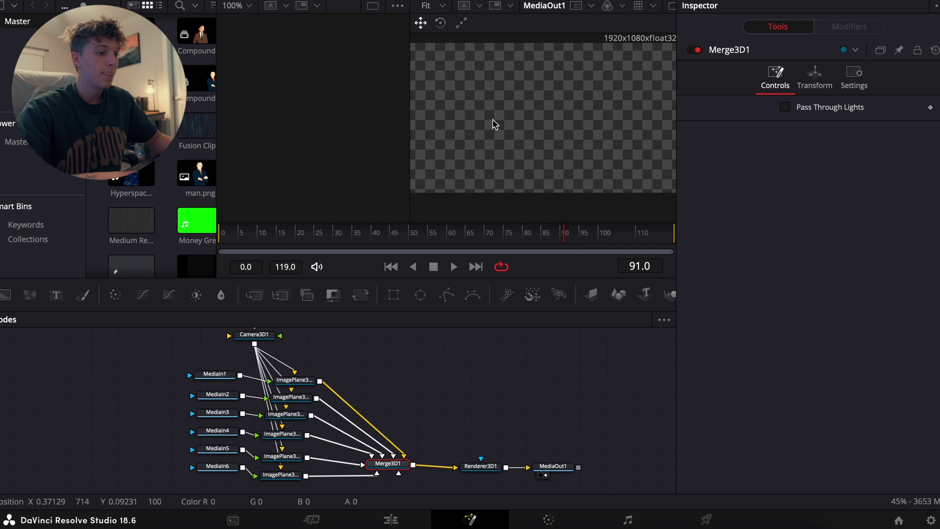
left_click_drag(392, 466, 435, 443)
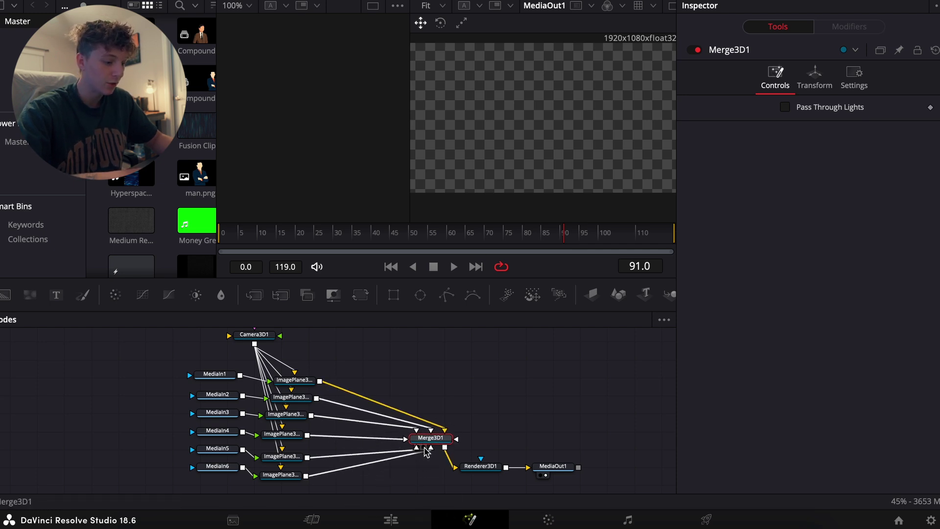
key("2")
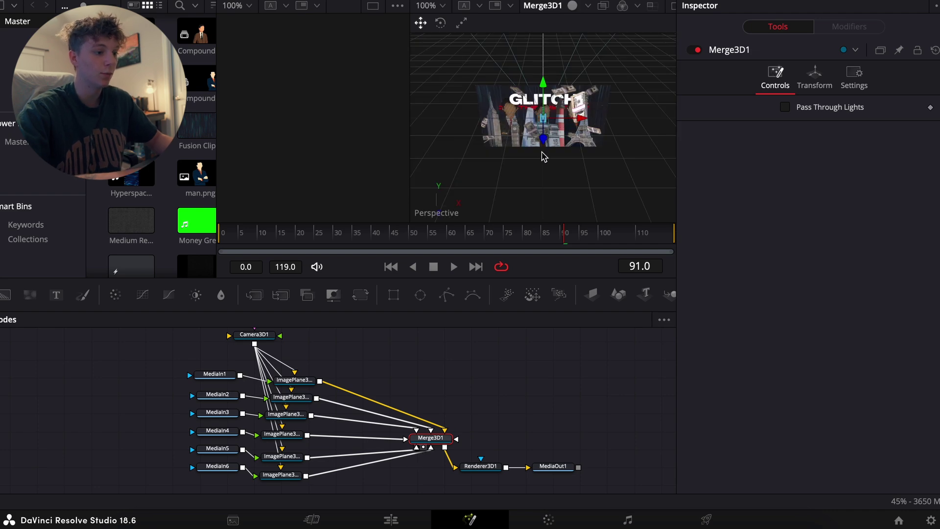
View the Merge3D1 scene from several angles and show MediaOut1 in the first viewer
scroll(547, 164, "left", 10)
scroll(547, 164, "right", 10)
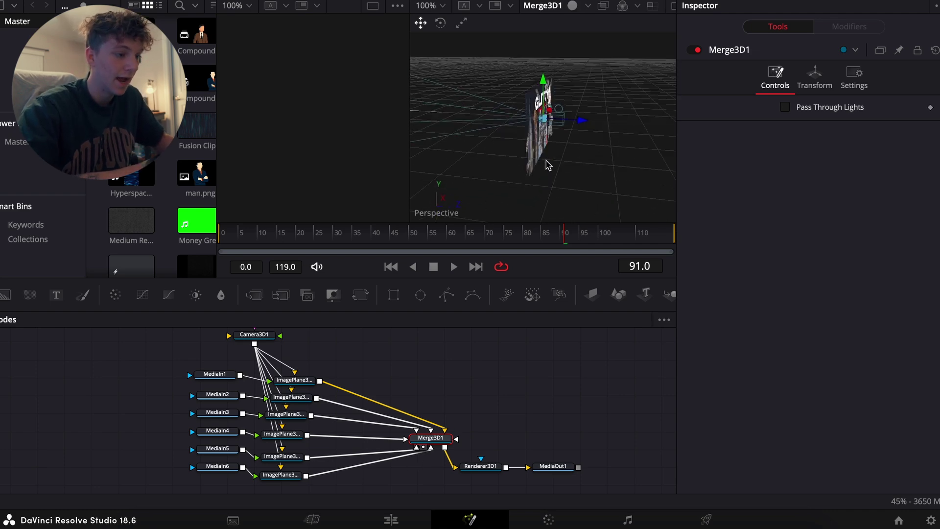
scroll(547, 165, "left", 10)
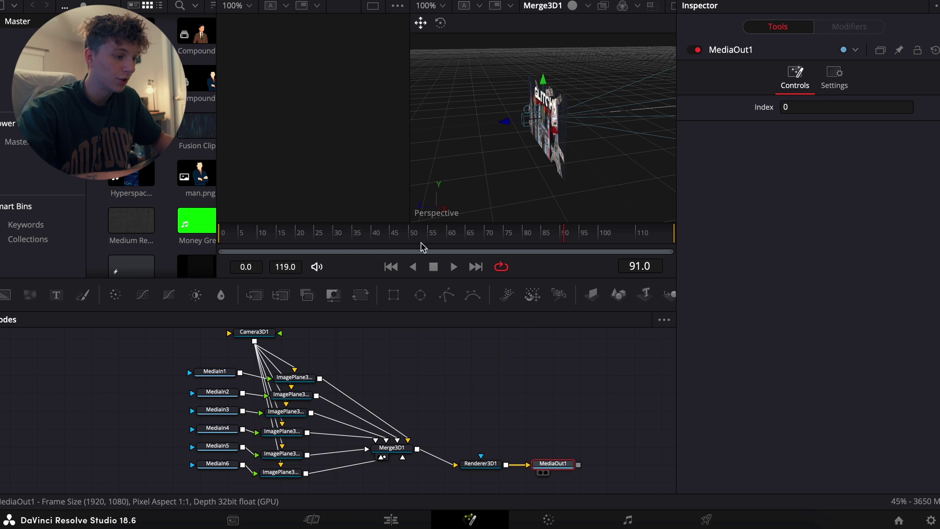
key("1")
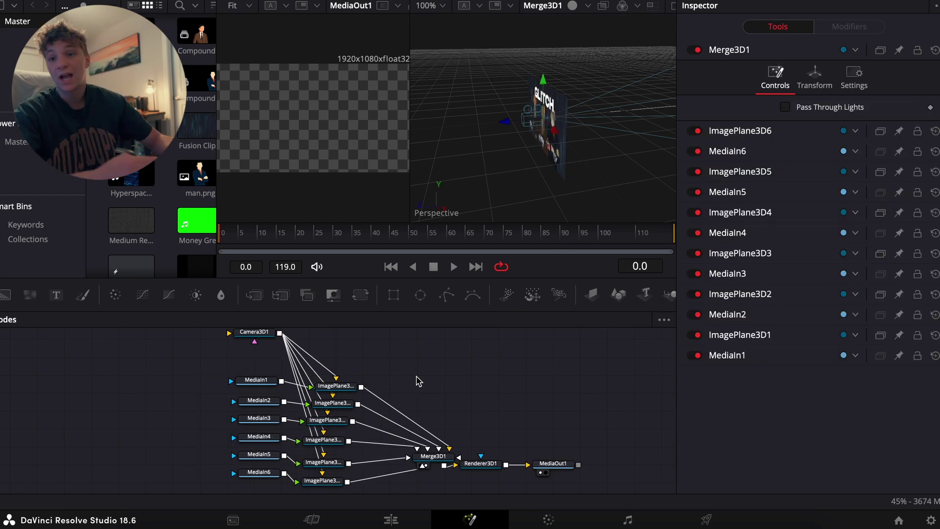
Select ImagePlane3D1 and examine the stacked image planes from behind and from the side in the 3D view
left_click(259, 380)
left_click(336, 386)
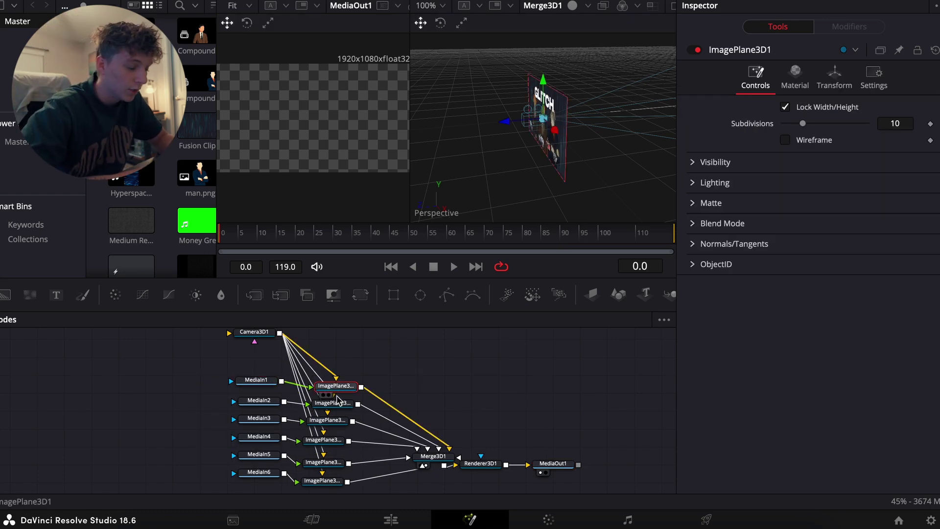
scroll(538, 171, "left", 10)
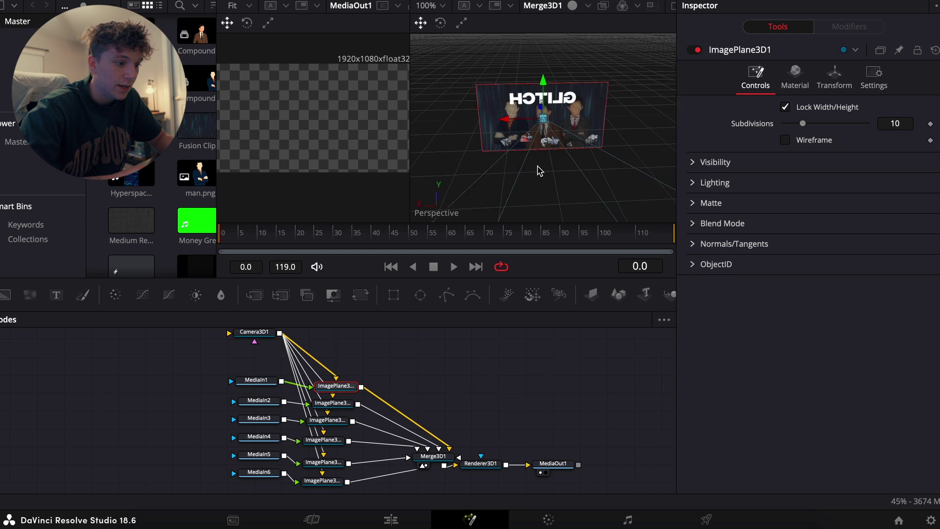
scroll(537, 170, "left", 4)
scroll(537, 170, "right", 2)
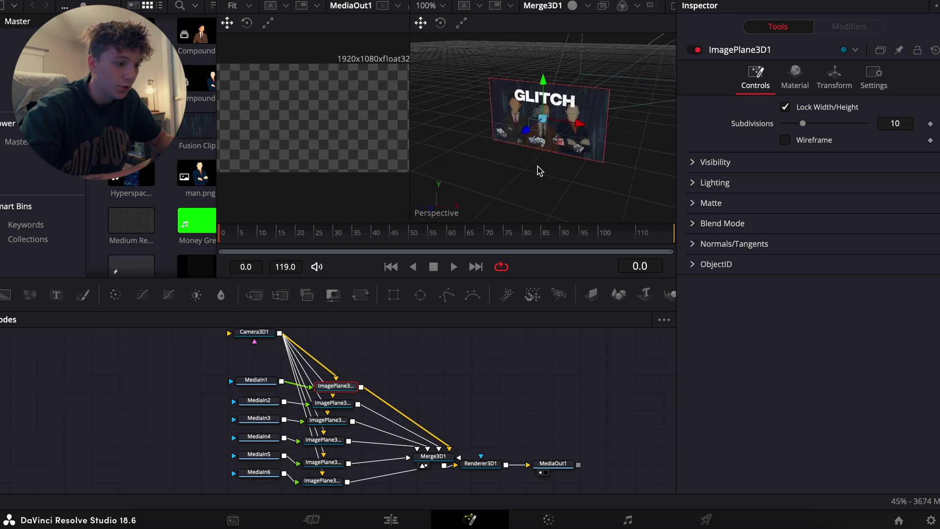
scroll(537, 171, "left", 2)
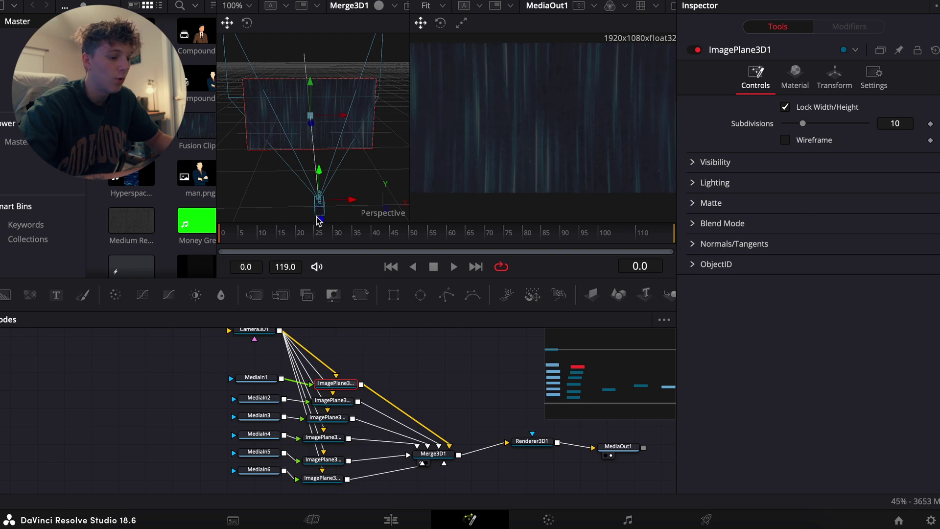
Try moving the camera back from the background plane and off to the side in the 3D scene
left_click_drag(320, 220, 321, 245)
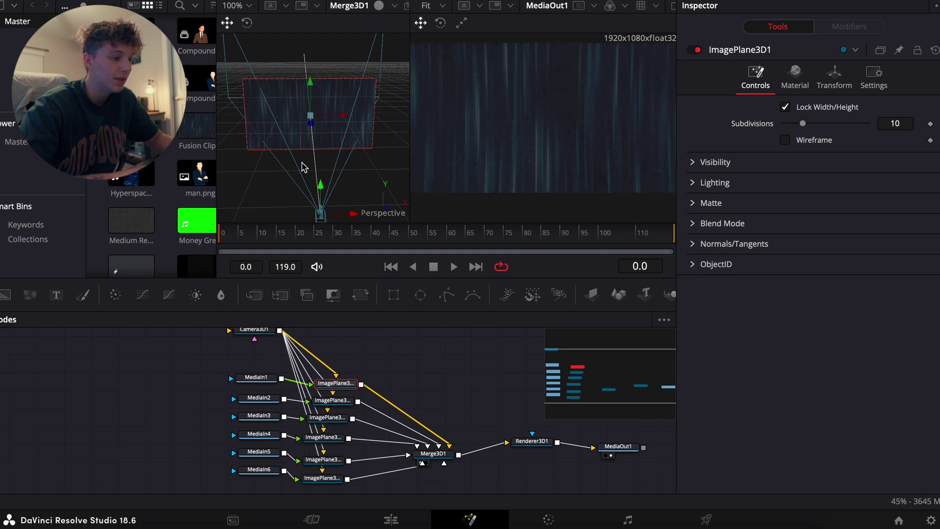
scroll(302, 167, "down", 3)
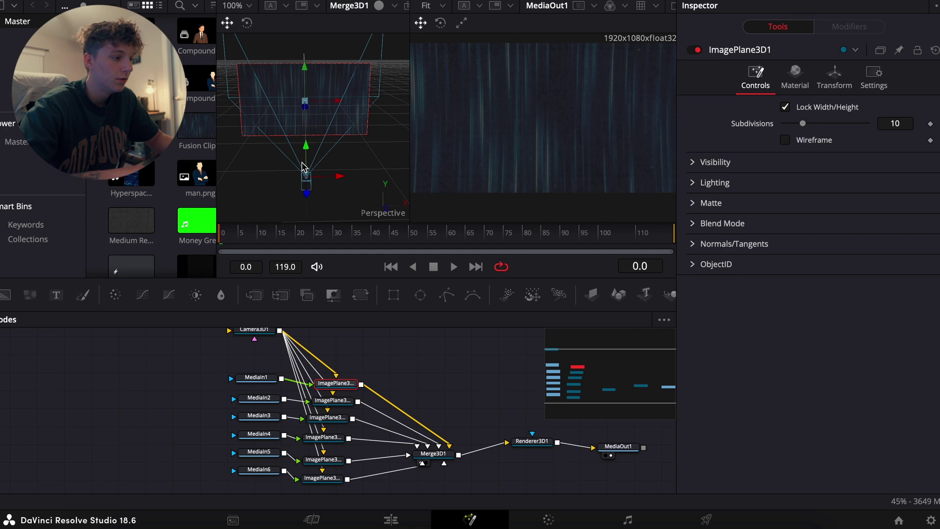
left_click_drag(309, 198, 307, 245)
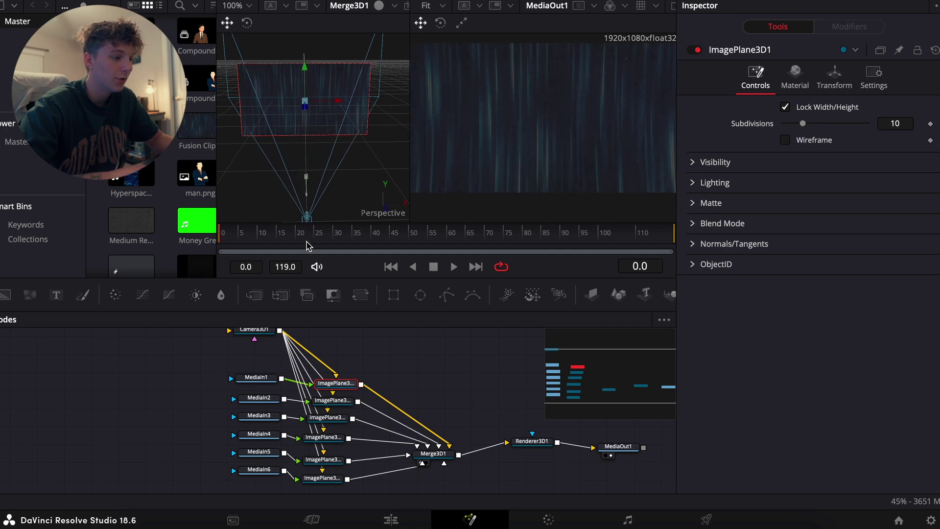
key("ctrl+z")
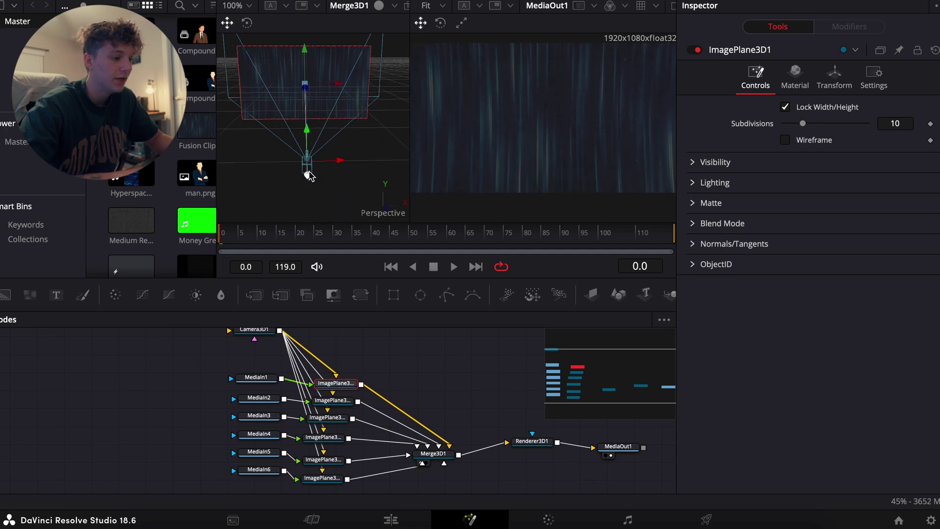
mouse_move(309, 178)
left_mouse_down()
mouse_move(310, 168)
mouse_move(300, 178)
left_mouse_up()
scroll(299, 173, "down", 3)
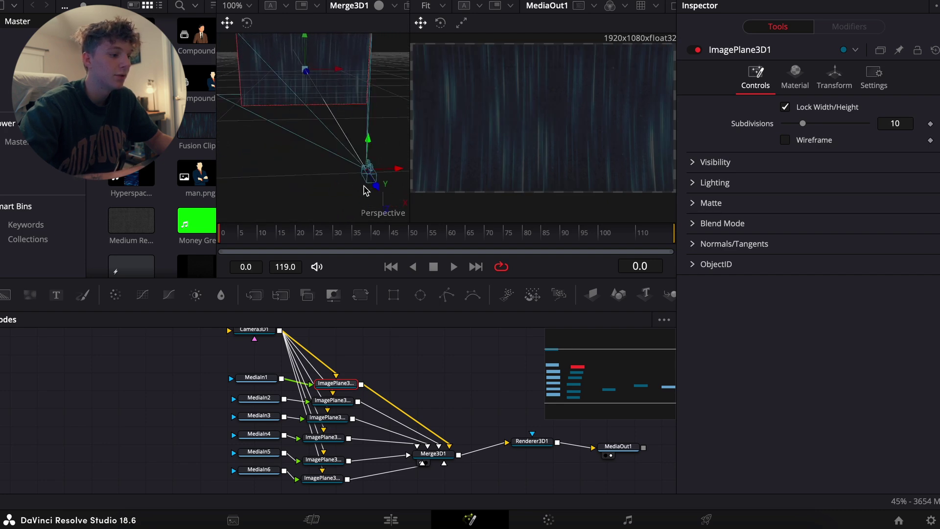
left_click_drag(374, 186, 381, 150)
Space ImagePlane3D2, ImagePlane3D3, ImagePlane3D4 and ImagePlane3D5 apart in depth by moving each along the Z axis in front of the background
left_click(339, 401)
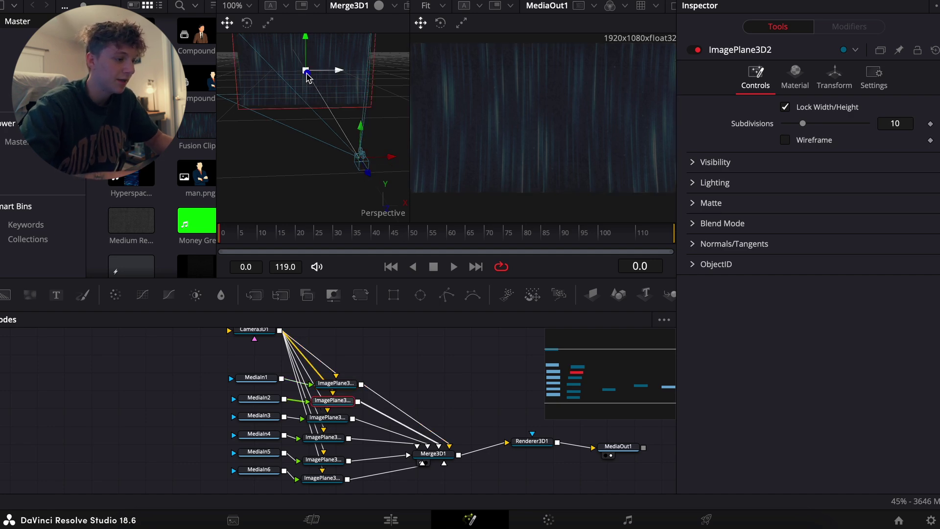
left_click_drag(317, 118, 324, 137)
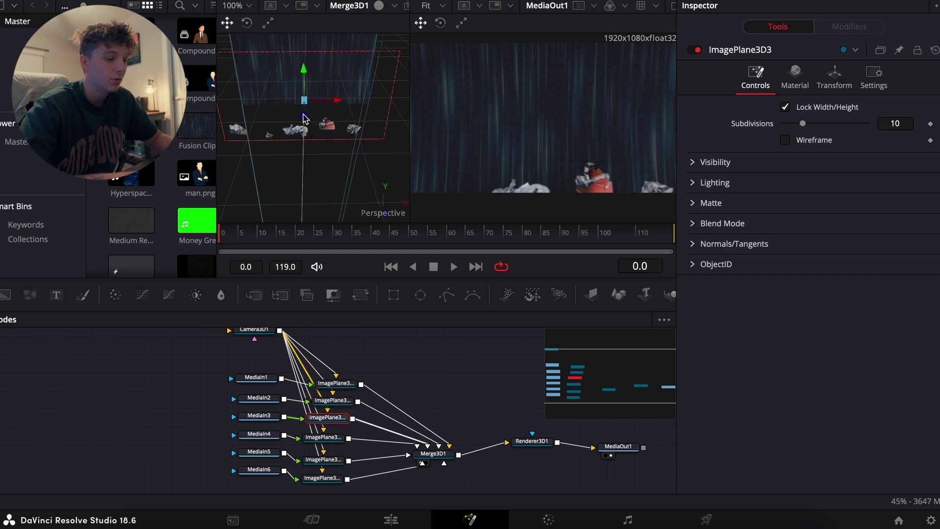
left_click_drag(304, 113, 303, 116)
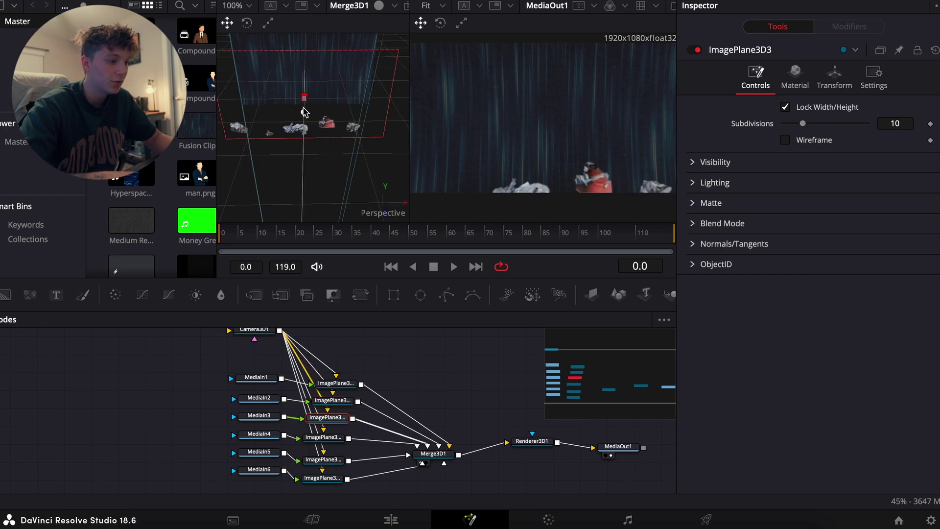
left_click(331, 439)
left_click_drag(304, 118, 304, 101)
left_click(335, 459)
left_click_drag(304, 115, 307, 116)
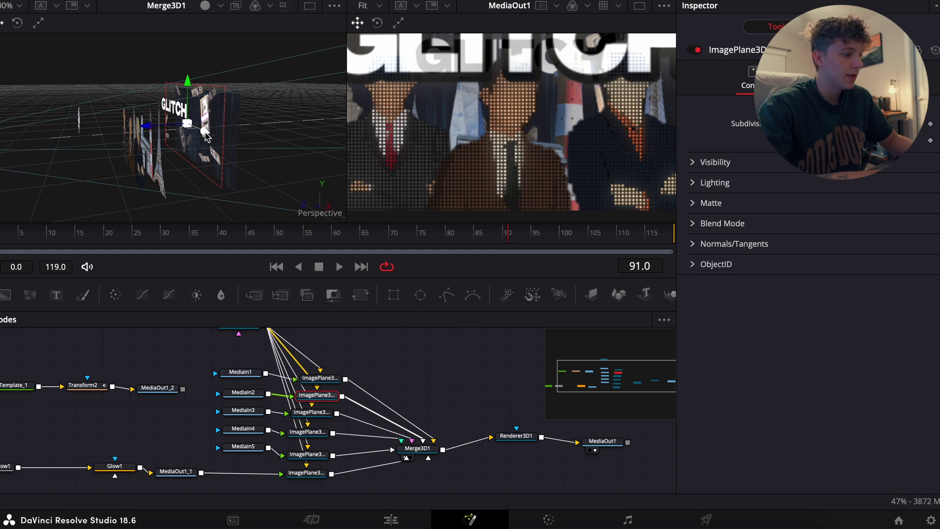
Move ImagePlane3D2 slightly back along the Z axis toward the background plane and check the layer spacing from other angles
left_click_drag(205, 132, 211, 150)
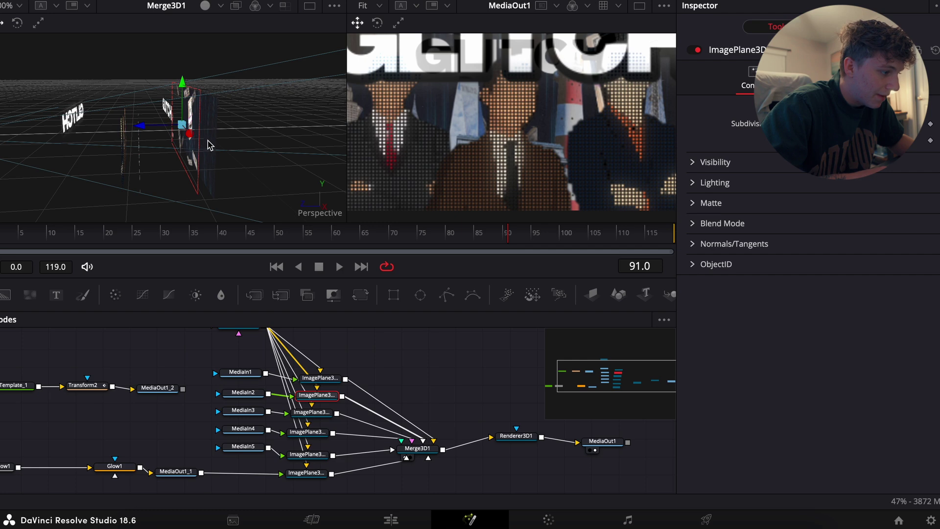
left_click_drag(142, 129, 147, 129)
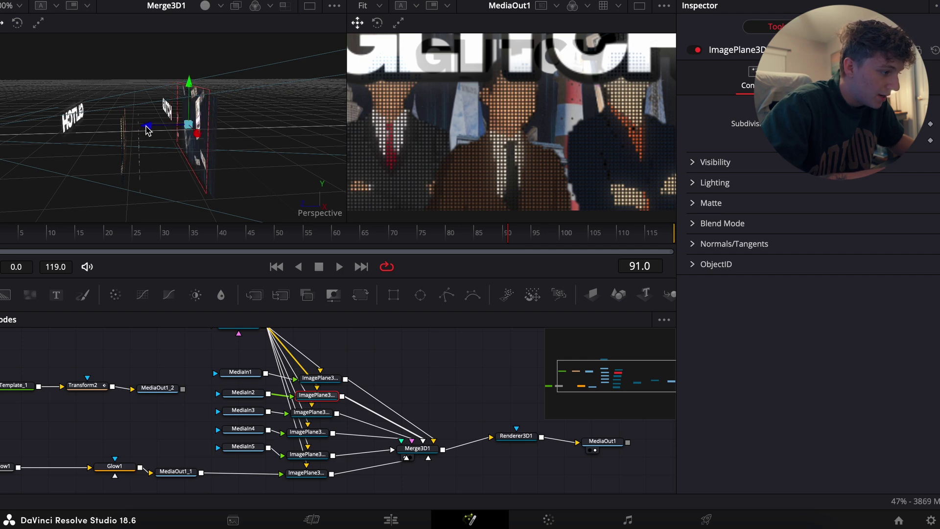
left_click(167, 156)
scroll(168, 156, "right", 5)
scroll(167, 156, "right", 8)
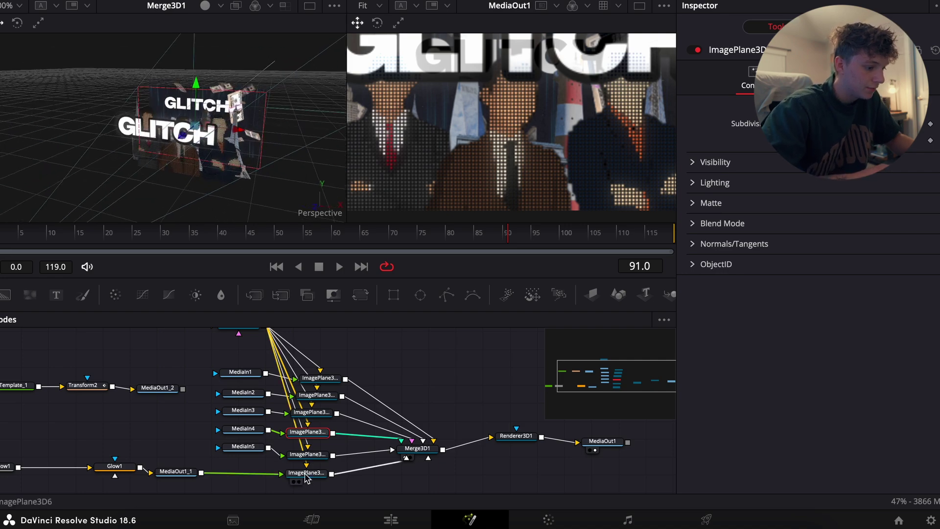
left_click(155, 155)
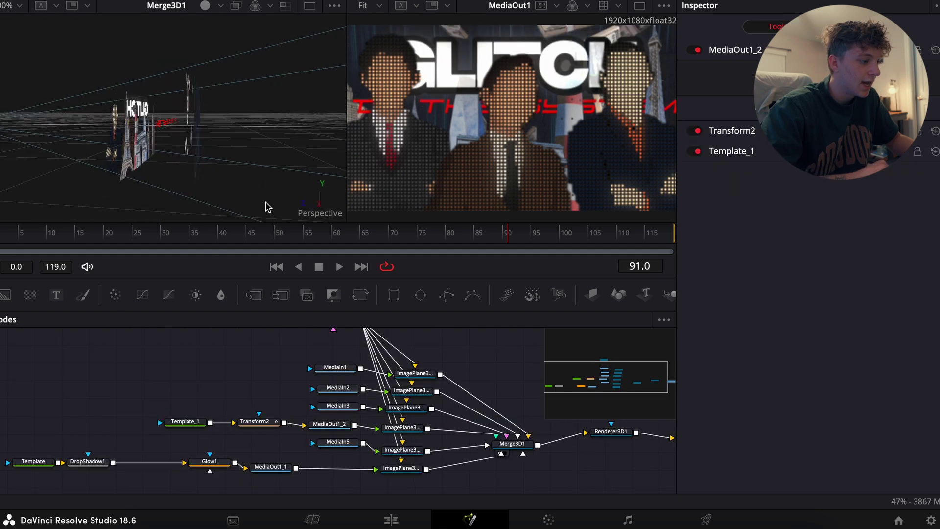
Move ImagePlane3D4 with the red IN THE SYSTEM title forward to Z about 0.62 and scale it to 0.395
left_click_drag(265, 204, 266, 207)
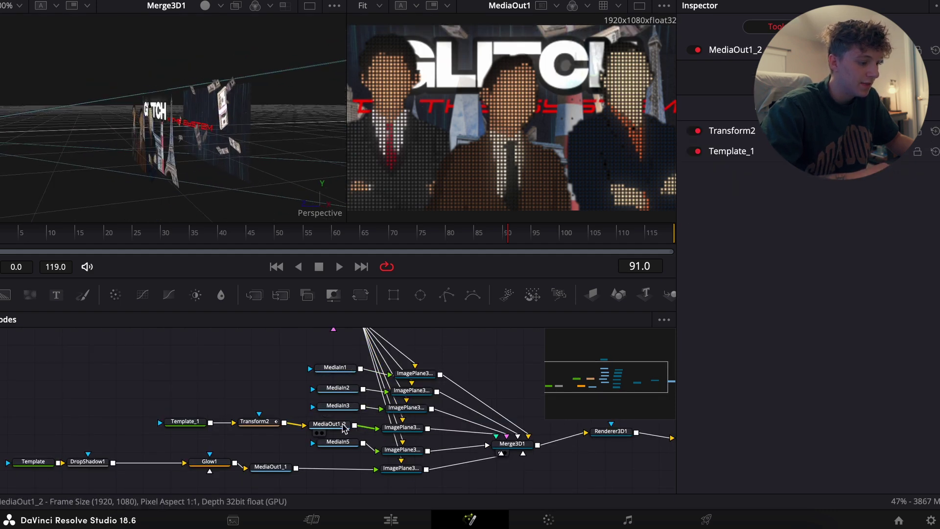
left_click(402, 427)
left_click_drag(146, 129, 92, 147)
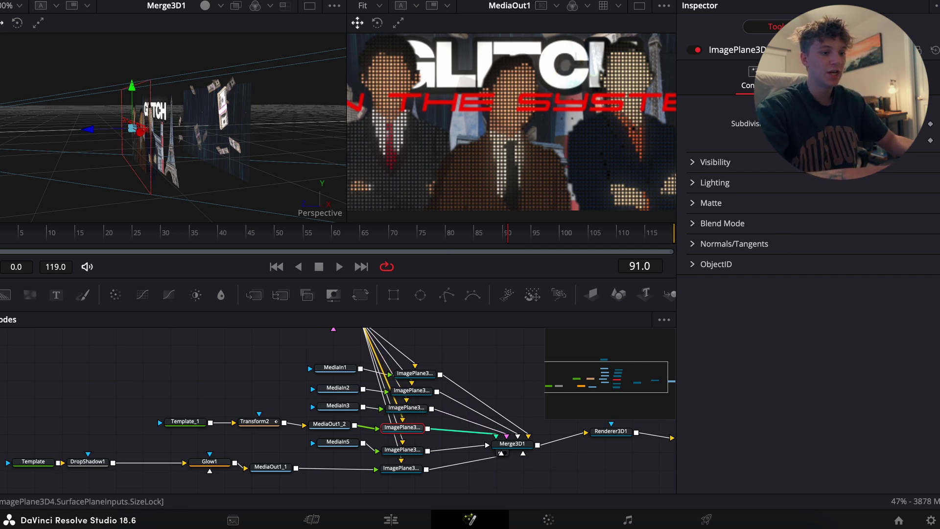
left_click(835, 79)
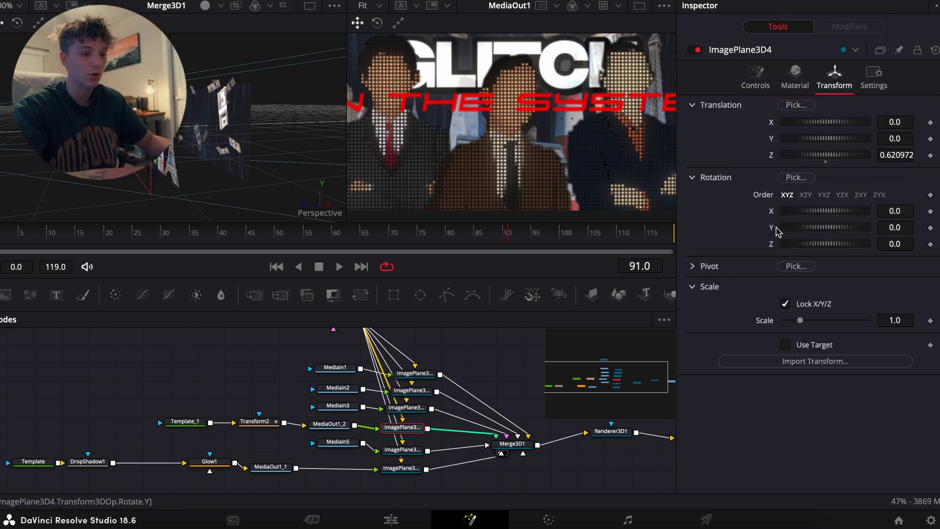
left_click_drag(802, 325, 790, 326)
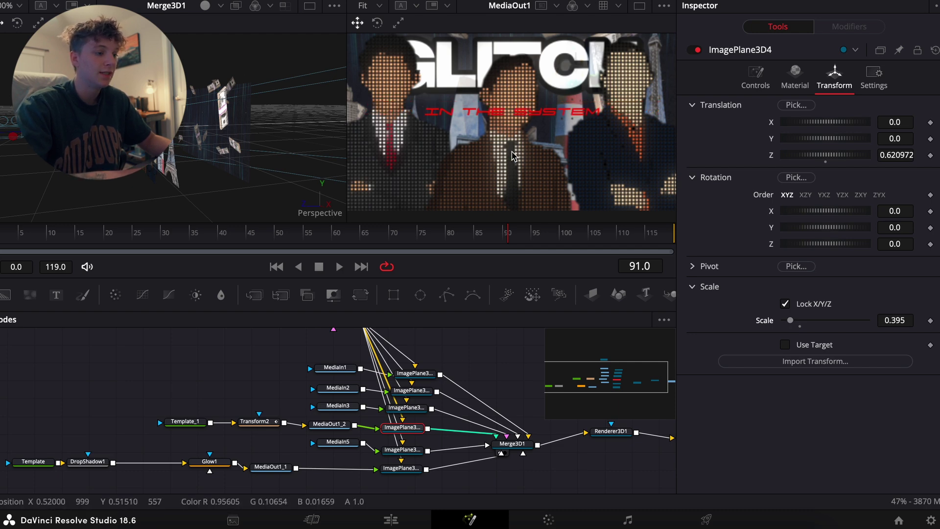
Scale ImagePlane3D6 with the GLITCH title down to 0.788
scroll(490, 455, "right", 10)
left_click(401, 439)
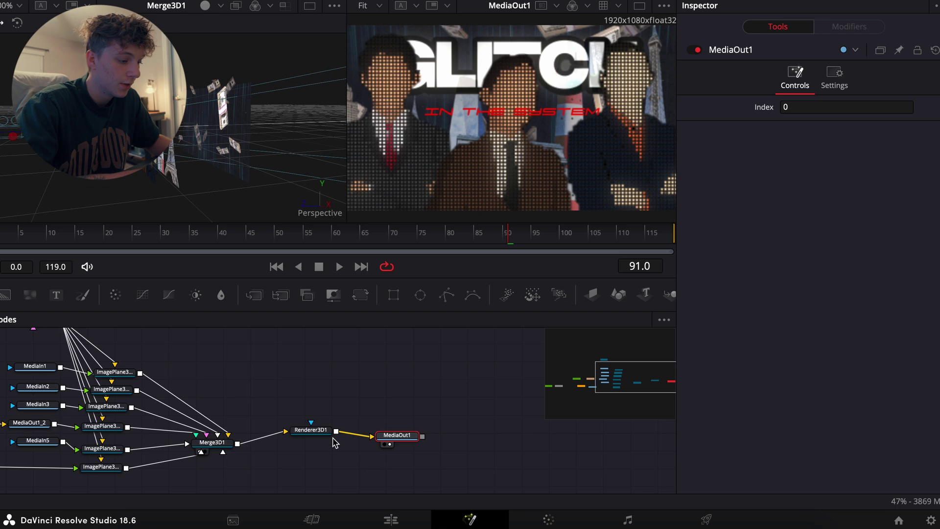
scroll(337, 438, "left", 5)
left_click(253, 465)
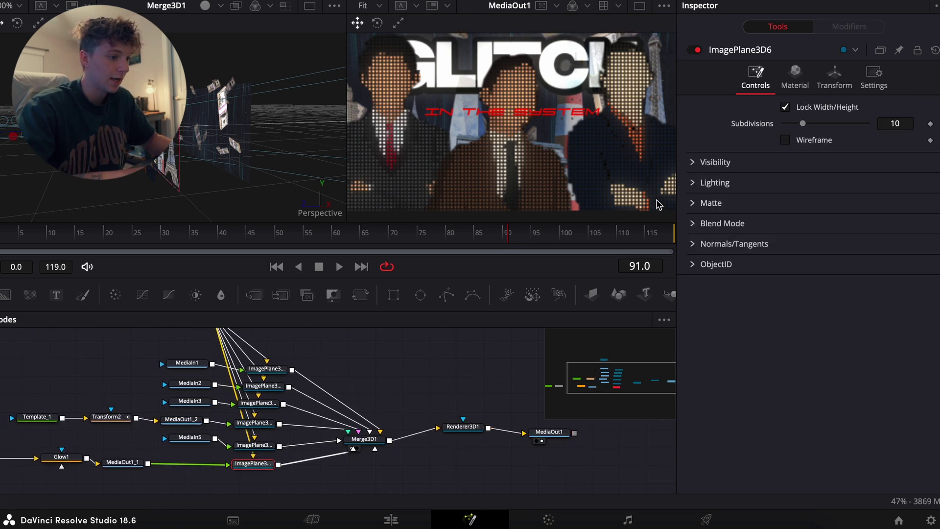
left_click(834, 76)
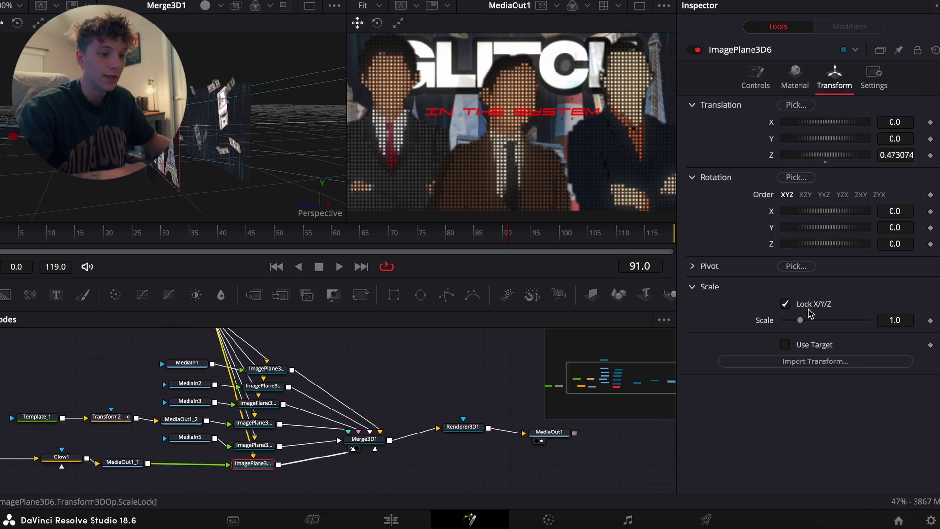
left_click_drag(799, 317, 797, 318)
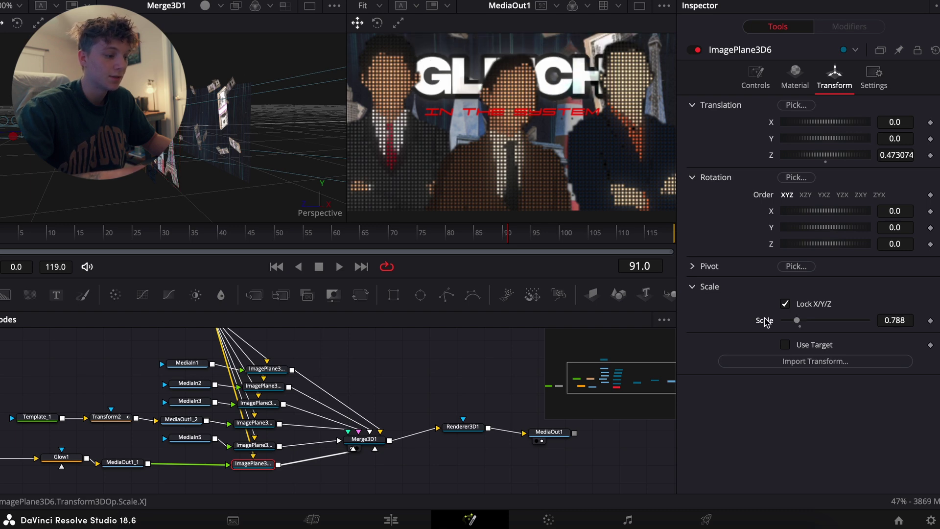
Scale ImagePlane3D5 with the three suited men down to 0.631 and lower it slightly along Y
left_click(267, 369)
left_click(264, 386)
left_click(253, 445)
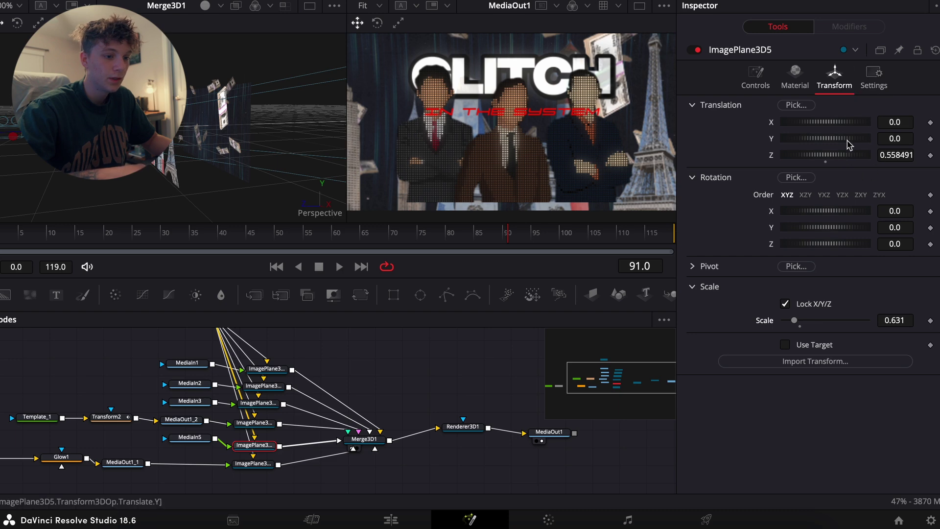
left_click_drag(826, 143, 843, 143)
Go through ImagePlane3D2 and ImagePlane3D3, and scale ImagePlane3D6 with the GLITCH title down slightly further
left_click(261, 386)
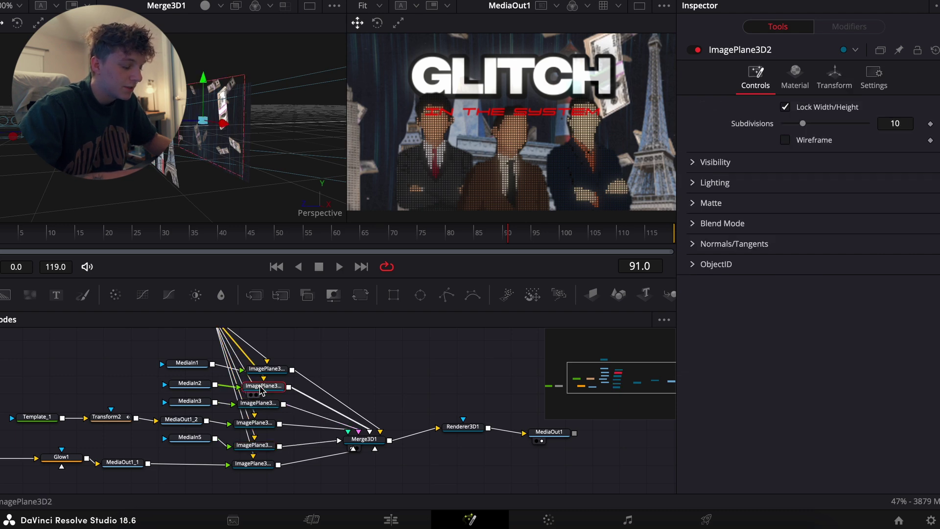
left_click(258, 403)
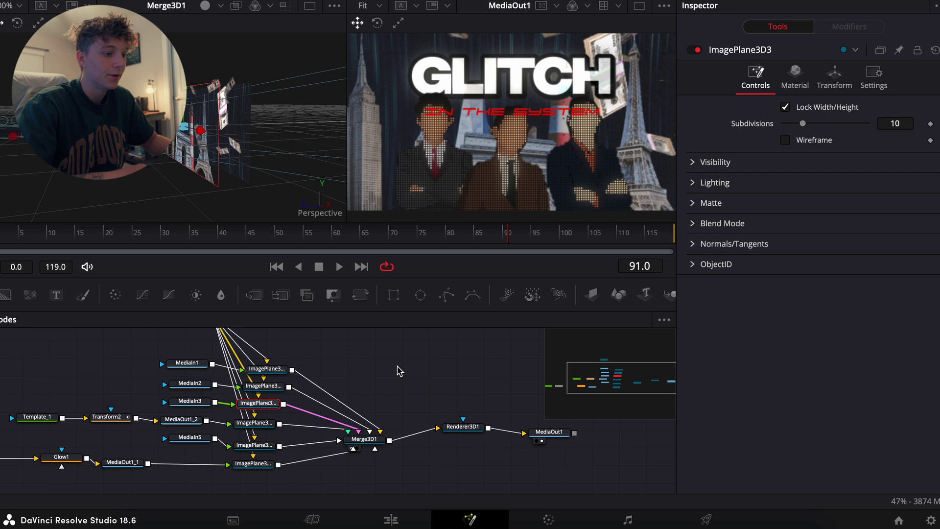
scroll(400, 371, "left", 2)
left_click(284, 470)
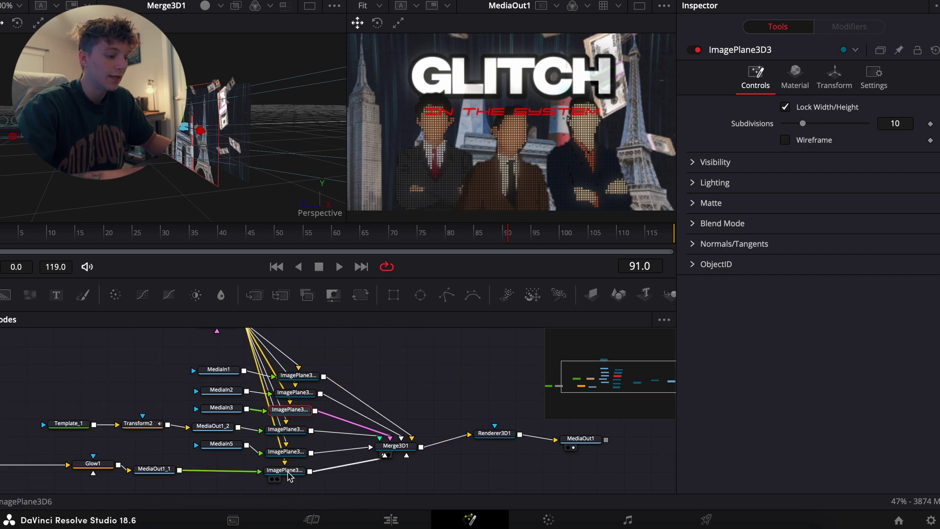
left_click(835, 79)
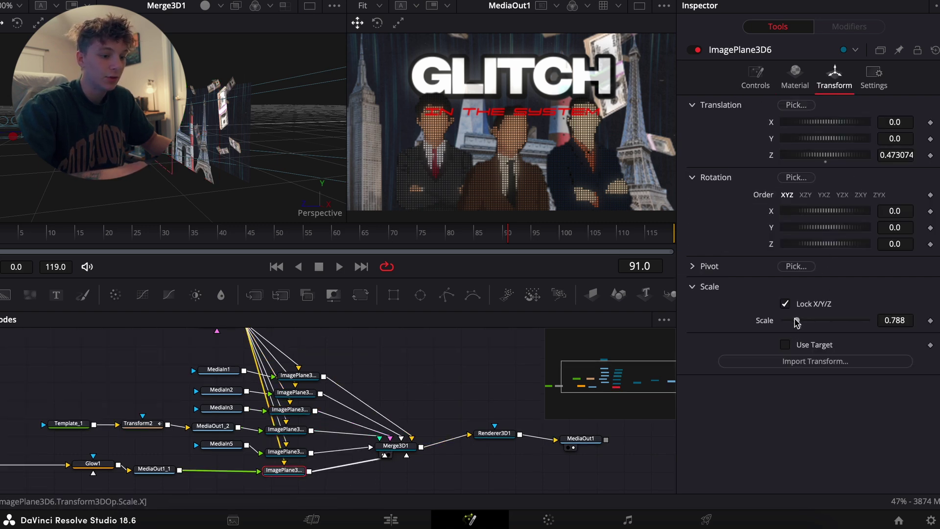
left_click_drag(800, 321, 795, 322)
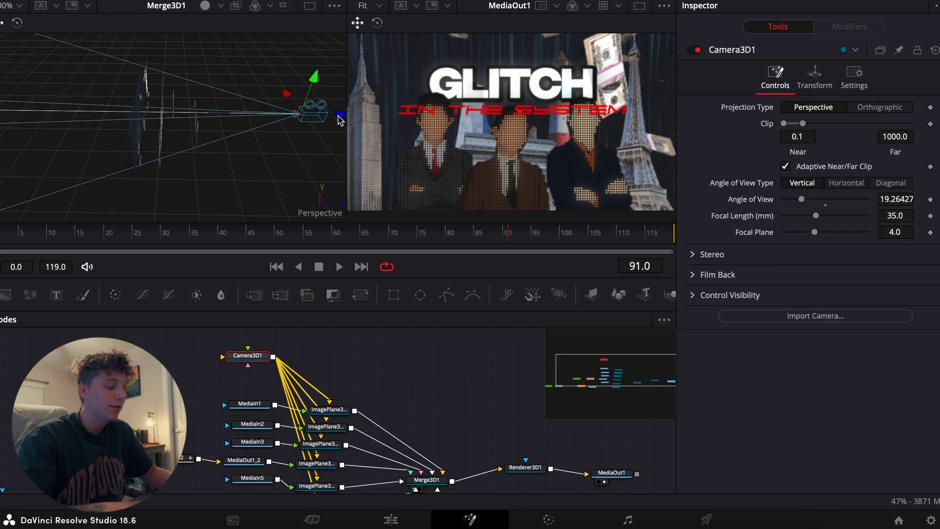
Move Camera3D1 forward along its Z axis toward the image planes
scroll(332, 123, "left", 5)
scroll(333, 121, "right", 5)
left_click_drag(334, 124, 248, 132)
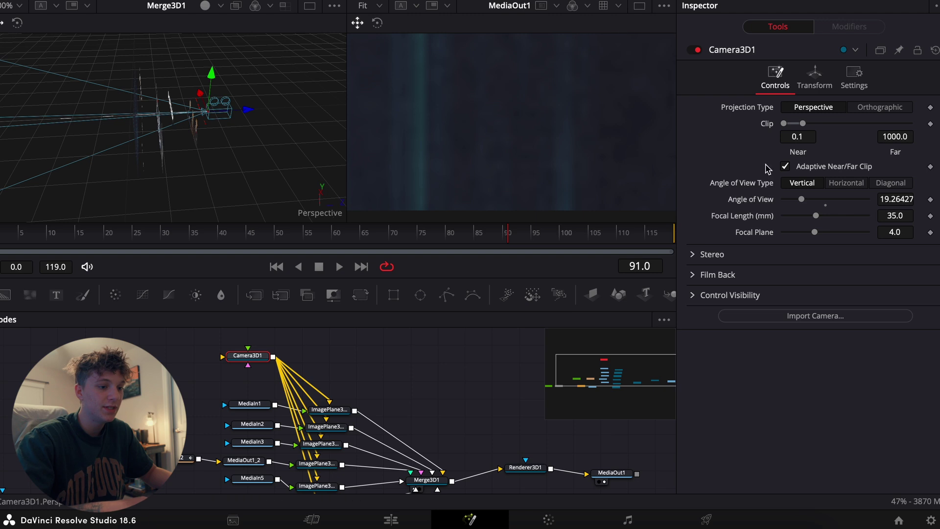
Keyframe Camera3D1's Z translation from 0.132201 at the start to 1.655836 at frame 80, pulling the camera back from the image planes
left_click(813, 83)
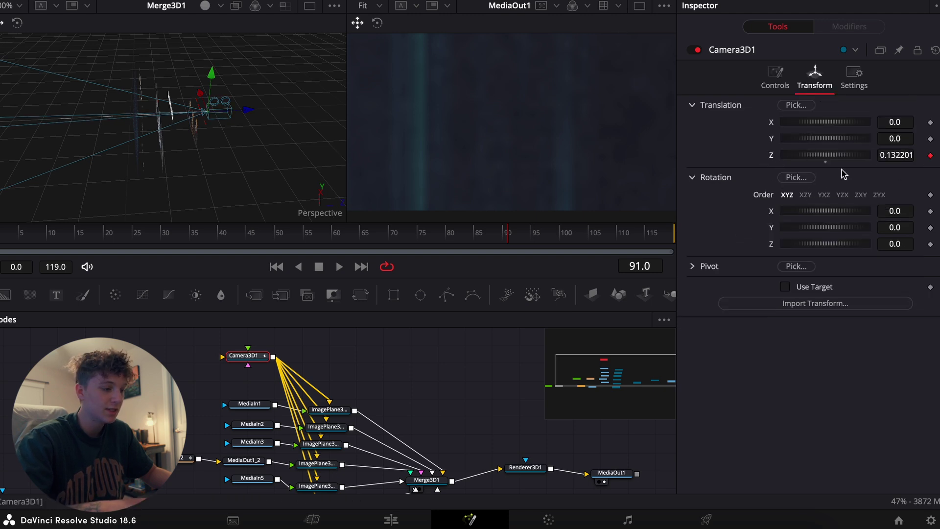
left_click_drag(443, 252, 449, 251)
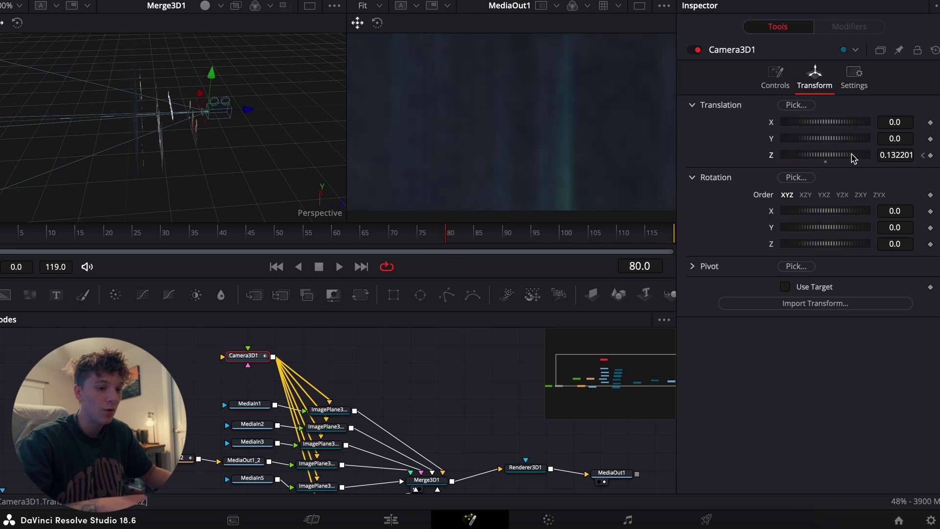
left_click_drag(249, 116, 337, 105)
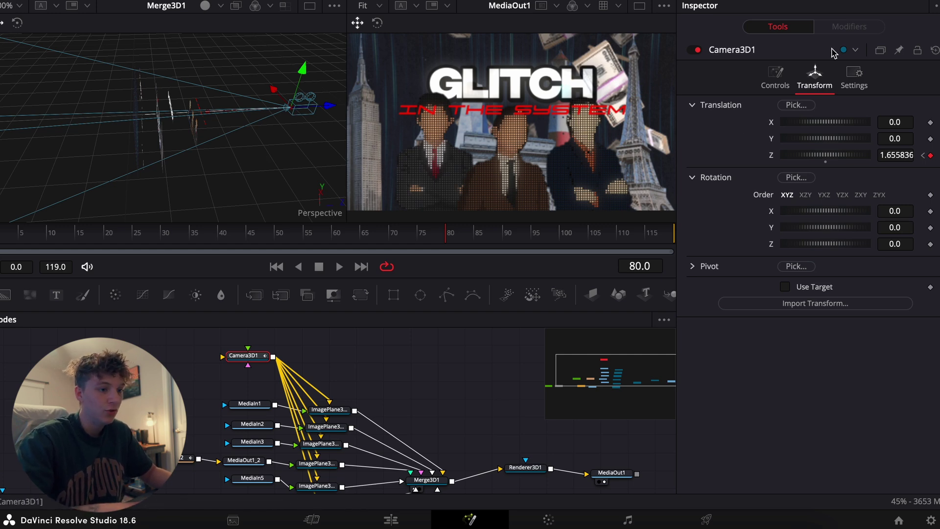
Apply Out Cubic easing to both keyframes of Camera3D1's Z Offset curve in the Spline editor, and return to the Edit page
key("F8")
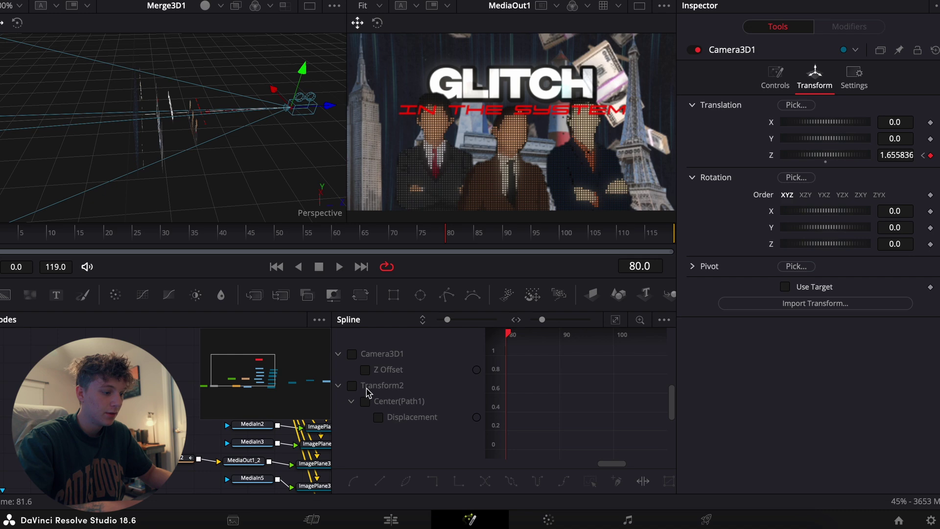
left_click(352, 354)
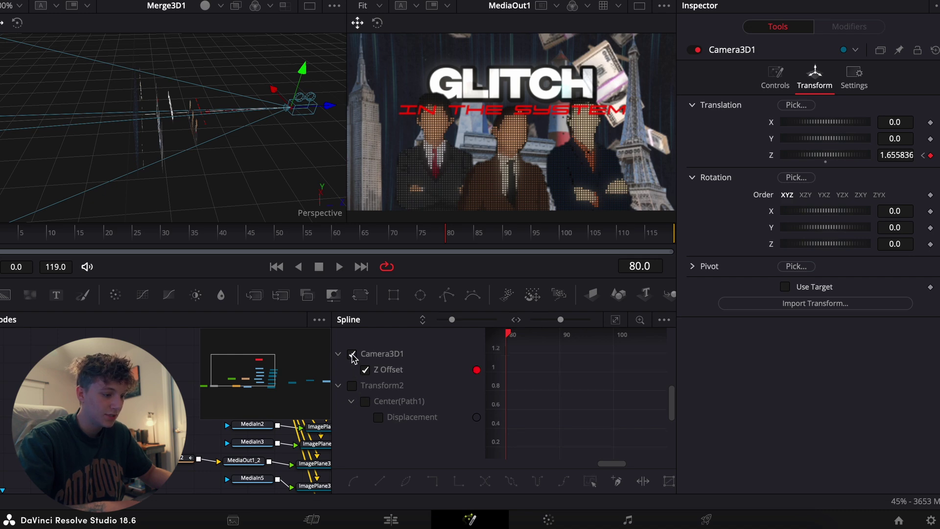
left_click(618, 316)
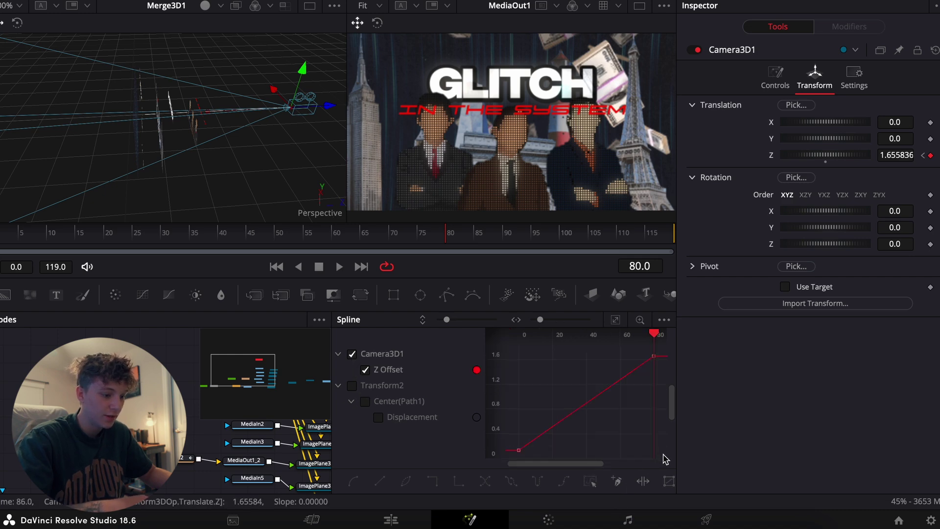
left_click_drag(457, 344, 456, 338)
right_click(593, 421)
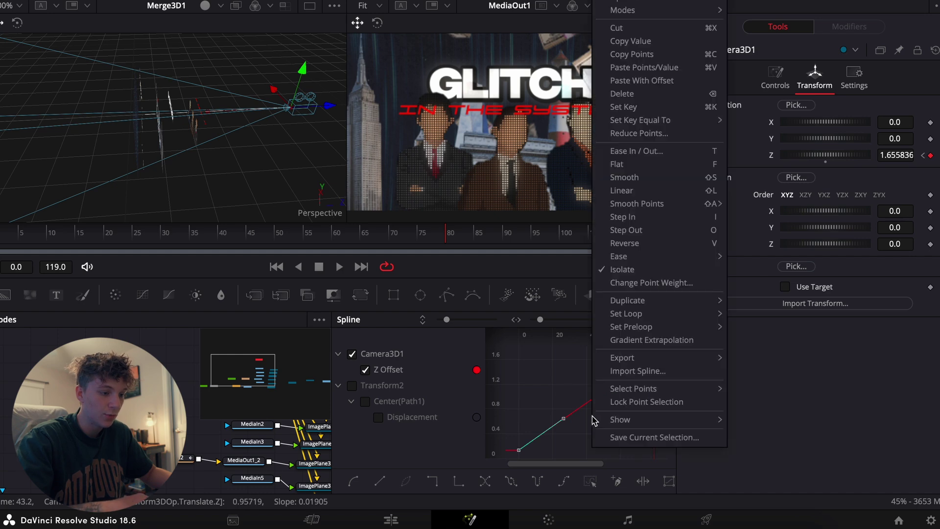
mouse_move(679, 263)
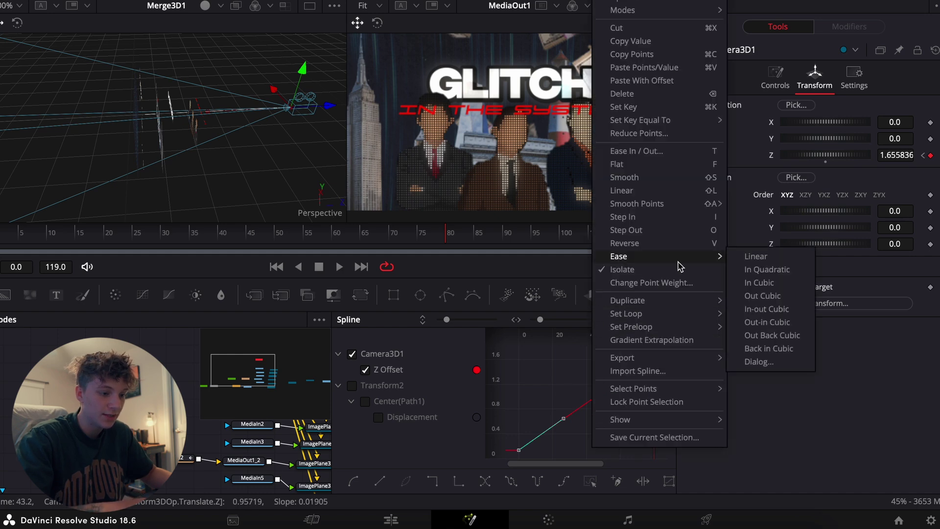
left_click(762, 296)
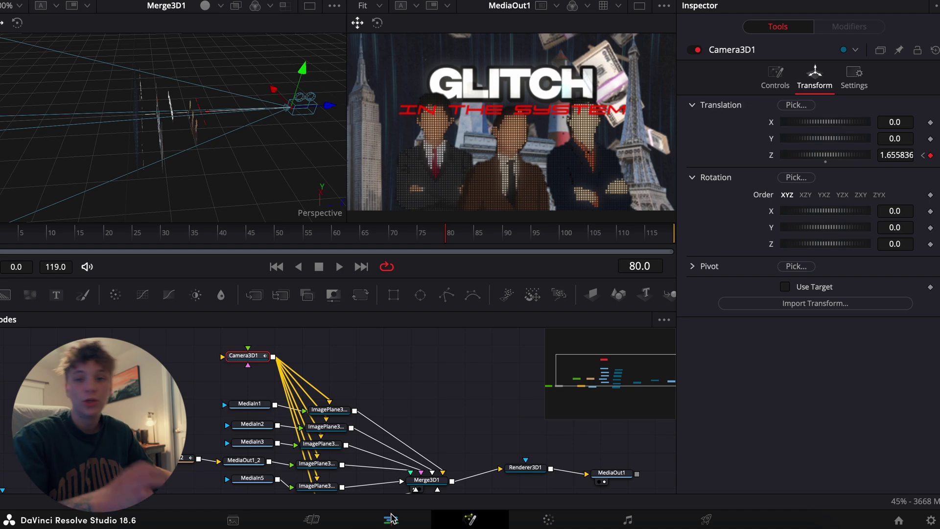
left_click(392, 518)
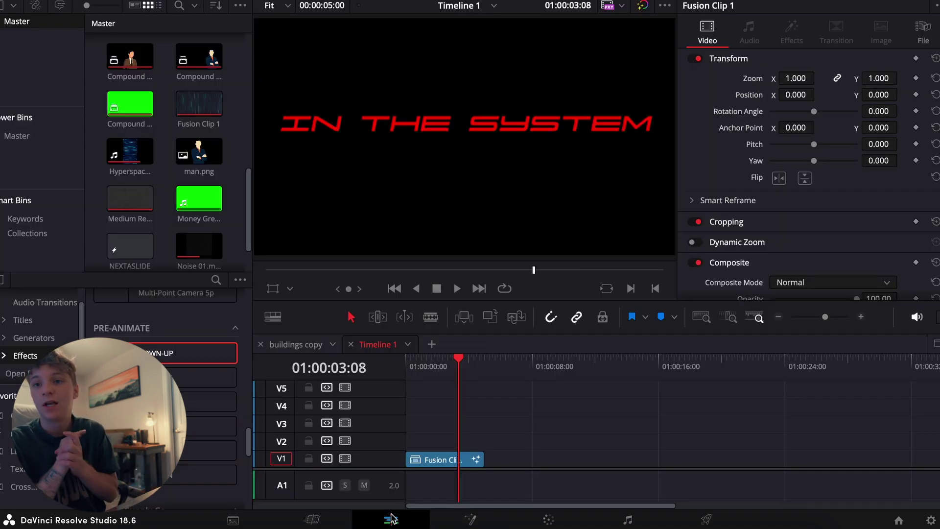